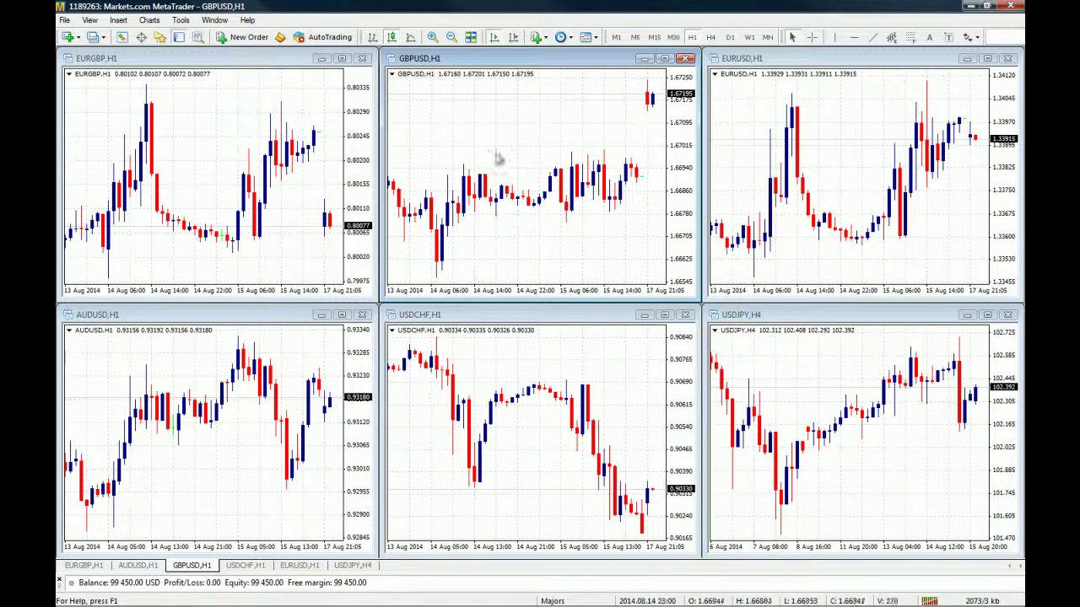
Step: Sell 10.00 lots of GBPUSD at market using Instant Execution
left_click(236, 39)
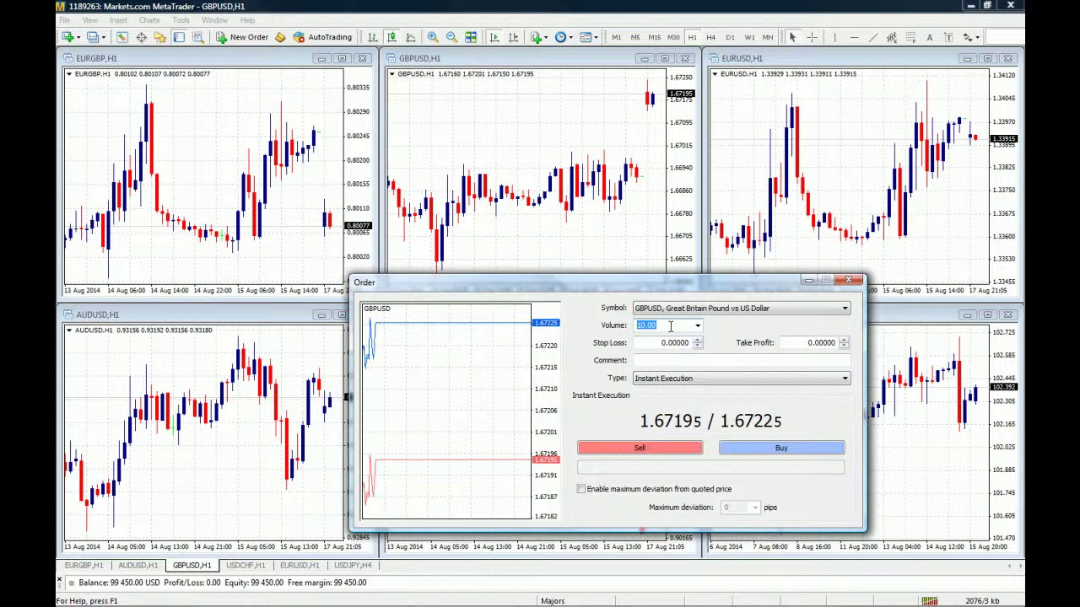
left_click(697, 326)
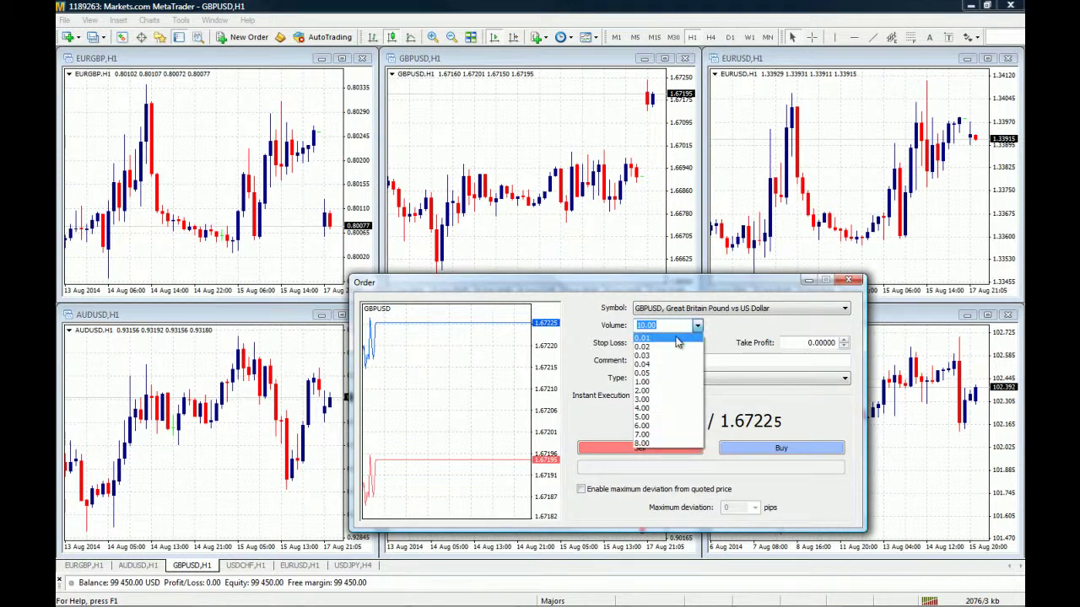
left_click(677, 325)
left_click(677, 325)
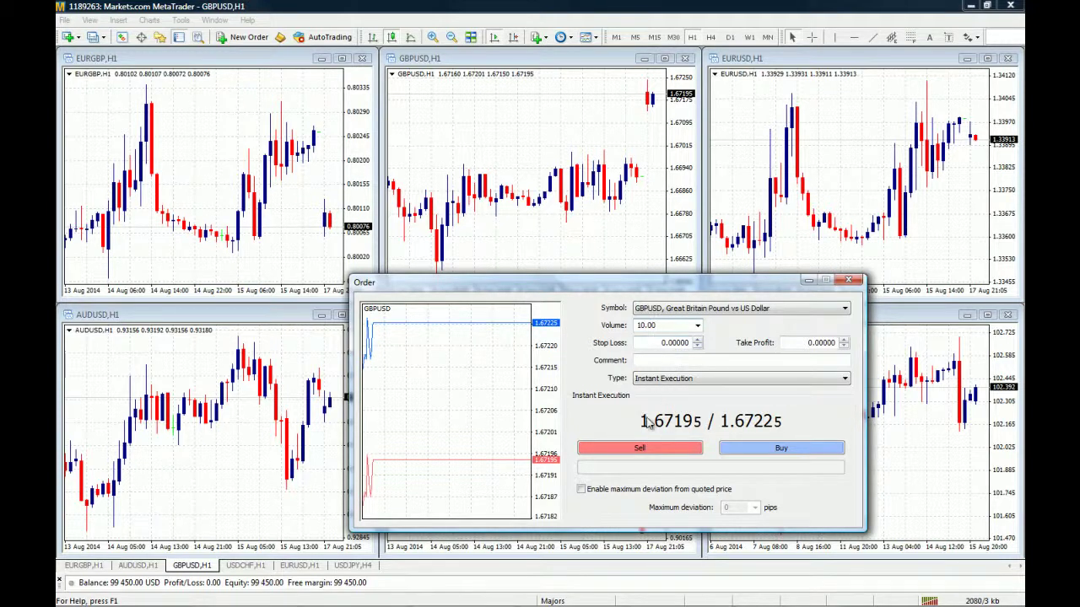
left_click_drag(679, 291, 673, 278)
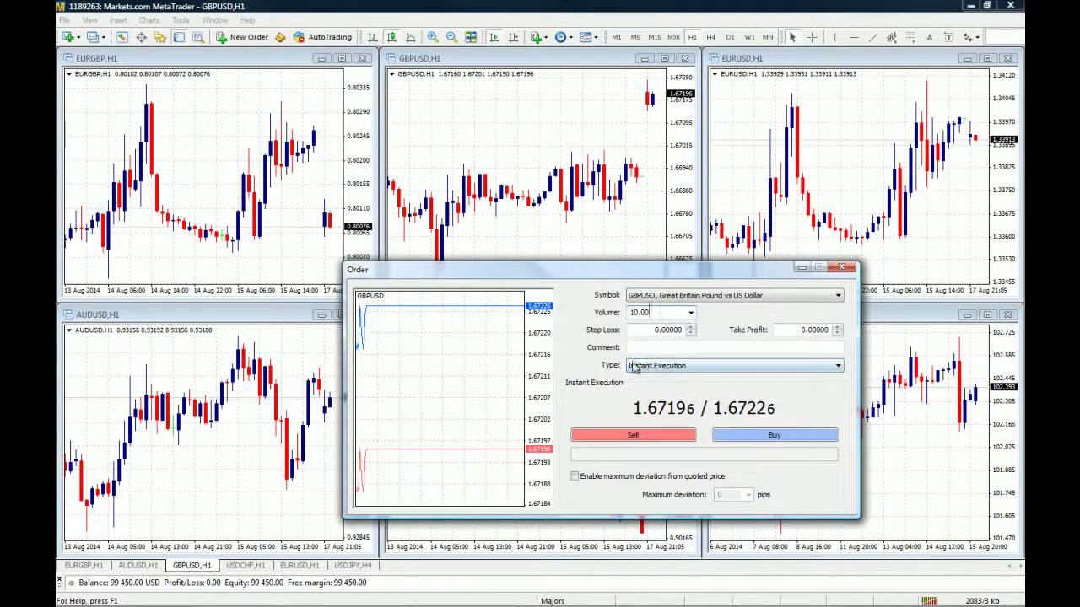
left_click(659, 368)
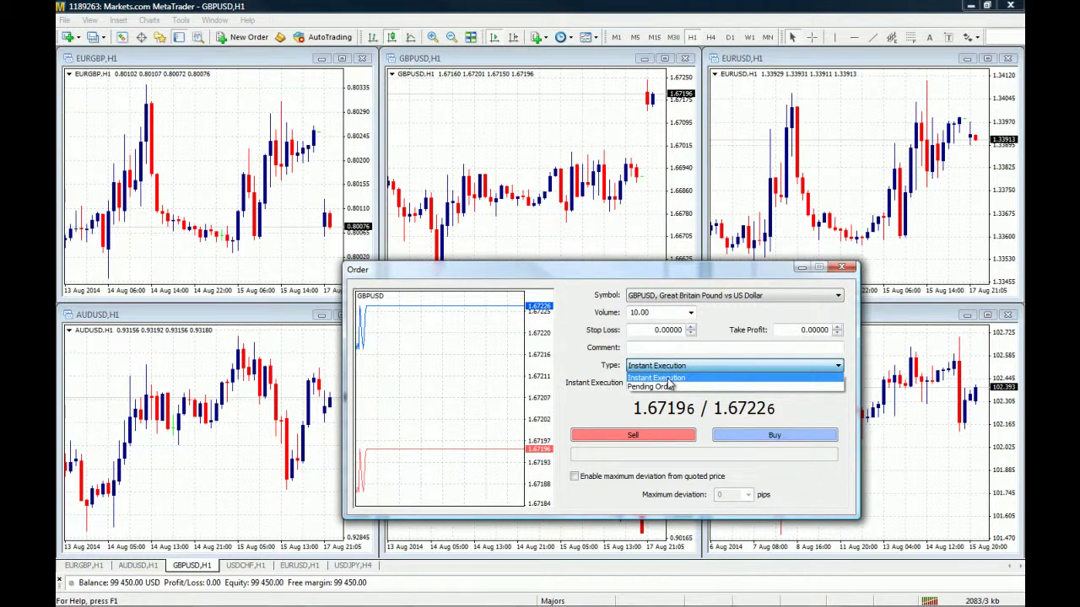
left_click(662, 378)
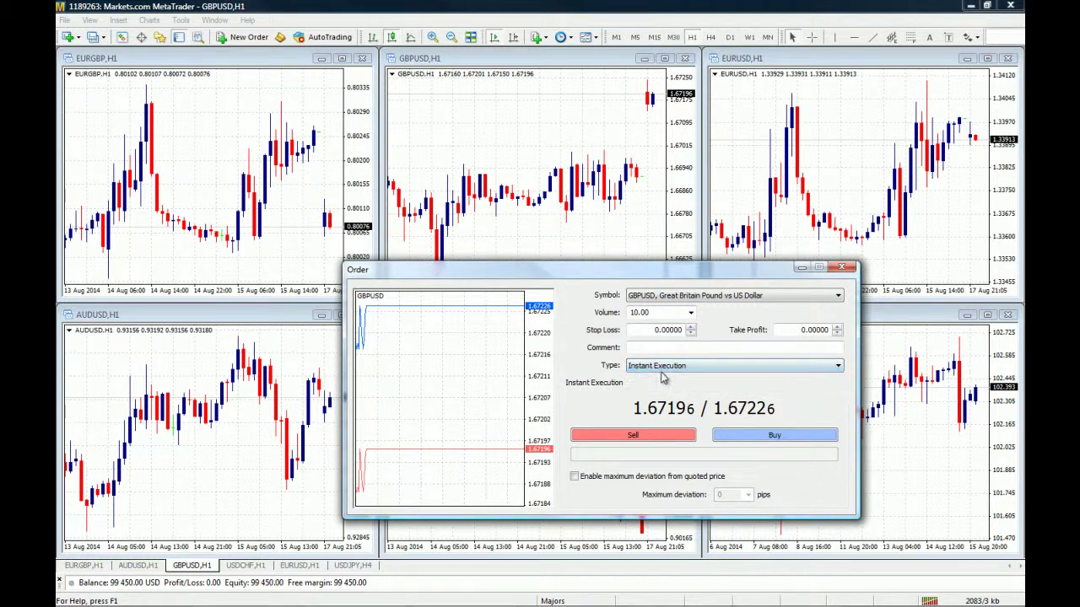
left_click(644, 437)
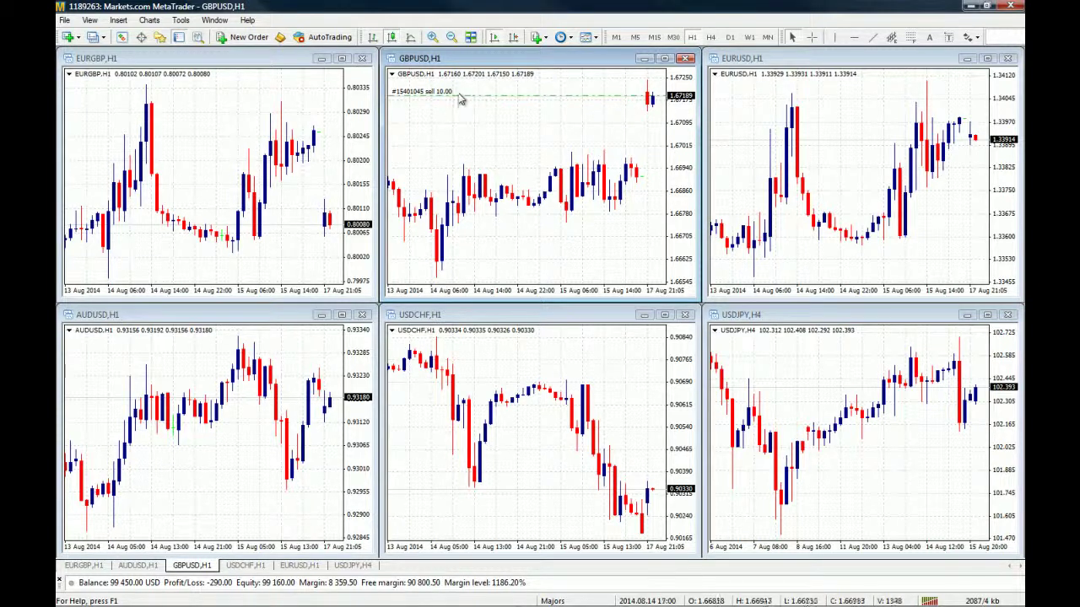
Step: Expand the Terminal Trade tab to list the GBPUSD sell, then shorten it so charts stay taller
middle_click(620, 87)
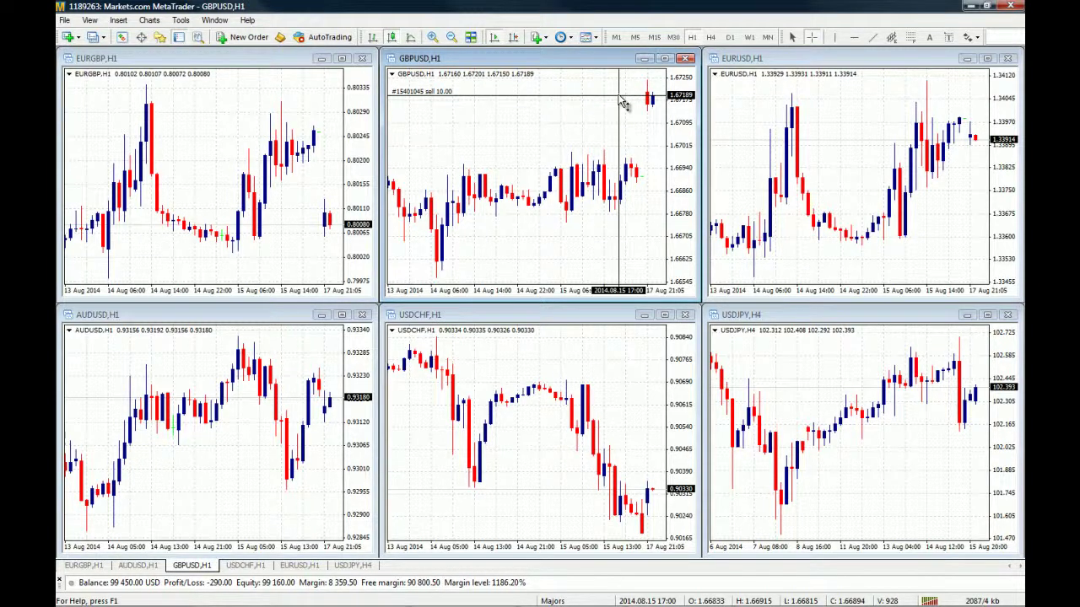
left_click(621, 102)
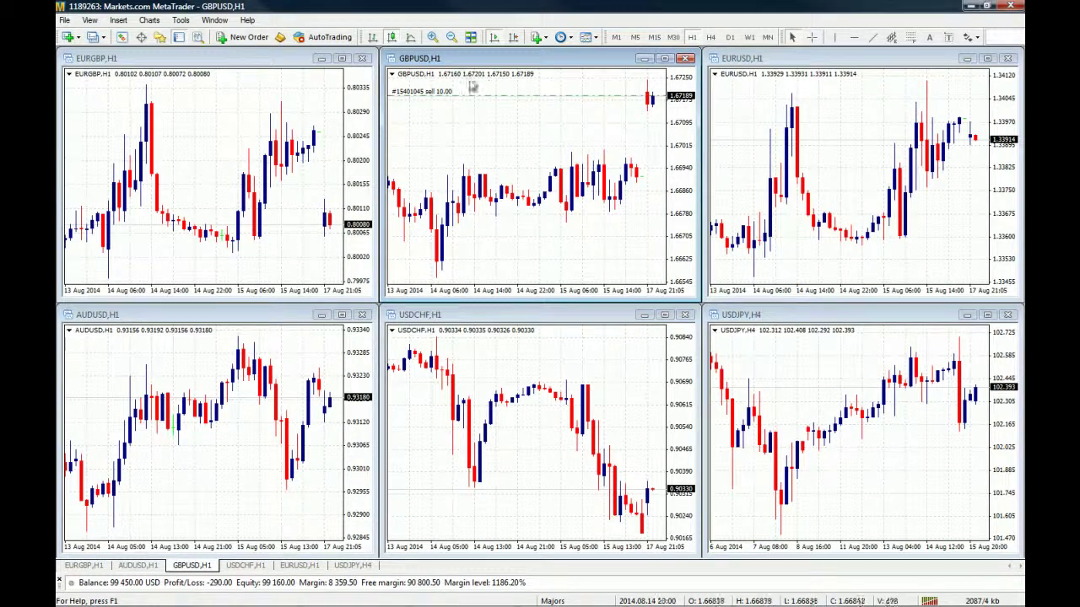
left_click_drag(308, 572, 308, 458)
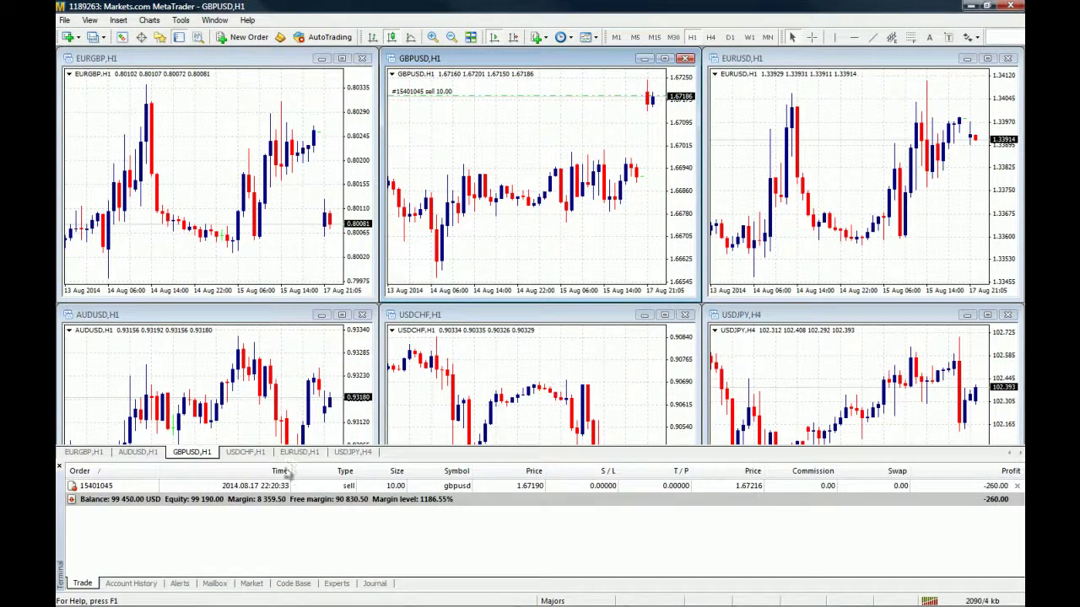
left_click(60, 527)
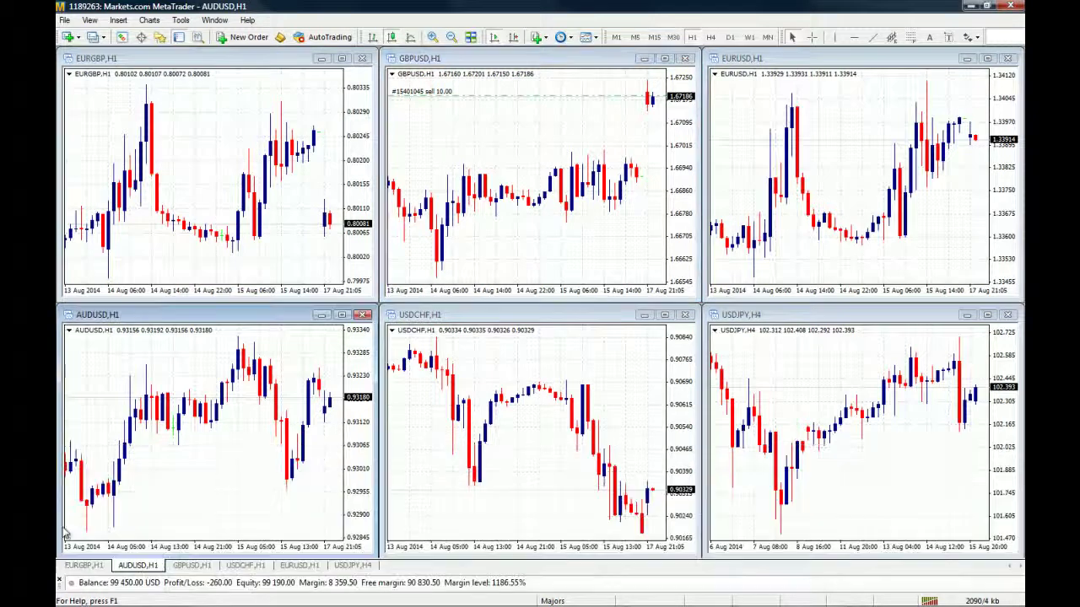
double_click(95, 584)
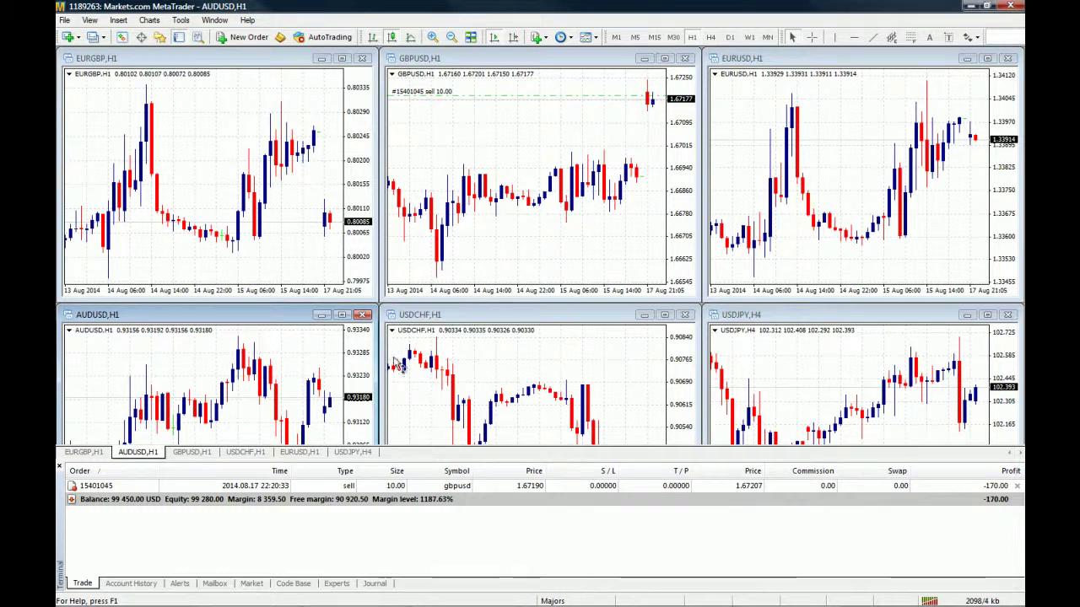
left_click_drag(496, 458, 510, 527)
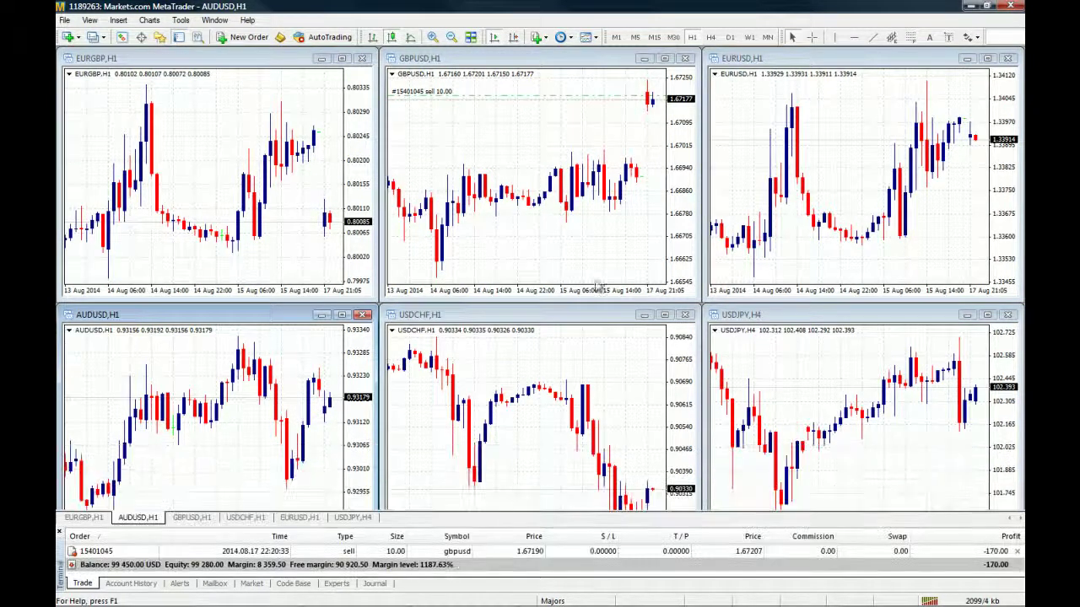
Step: Drag a stop-loss line above the GBPUSD sell price up to 1.67291
left_click(556, 101)
left_click_drag(557, 101, 625, 91)
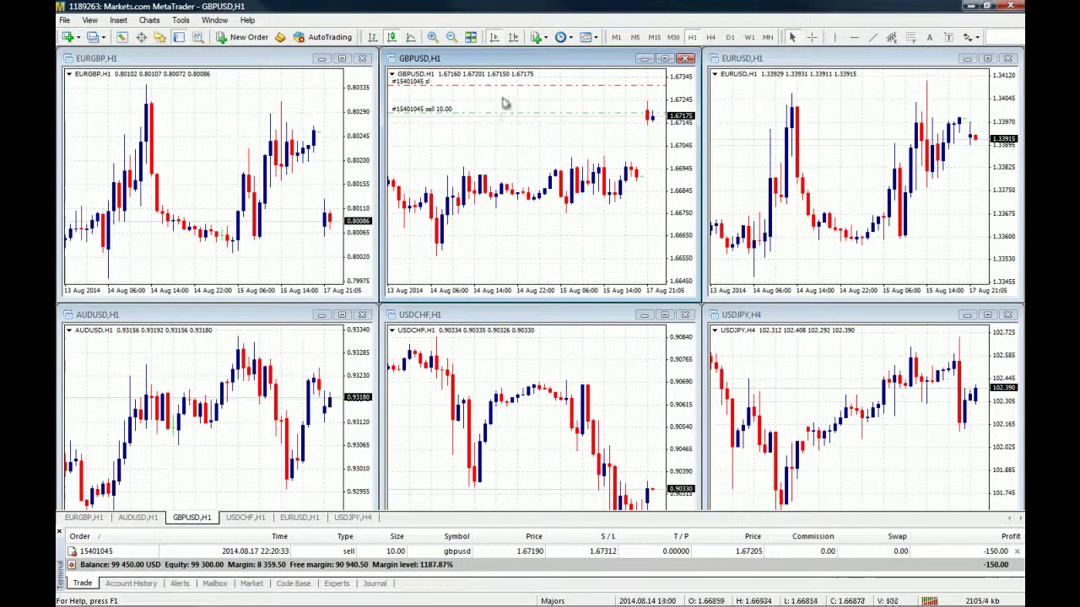
middle_click(555, 94)
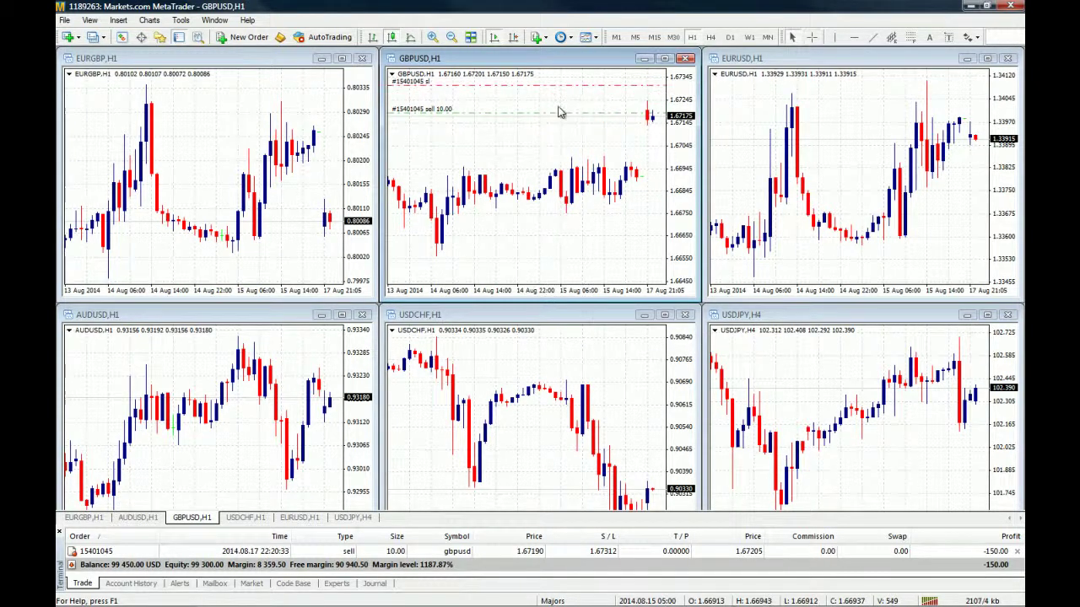
right_click(570, 99)
left_click(597, 69)
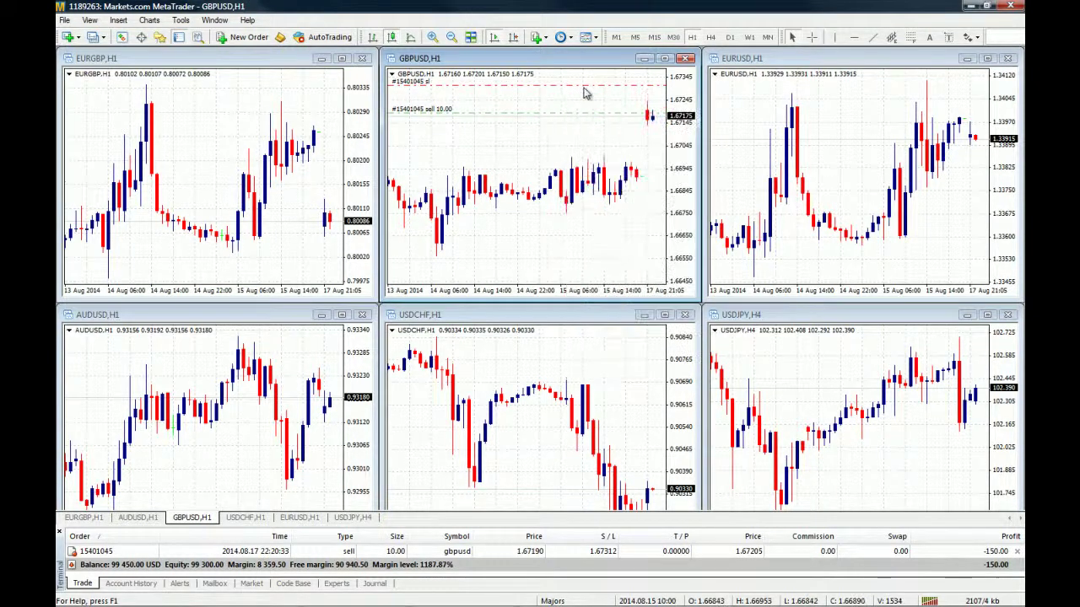
left_click_drag(586, 85, 589, 90)
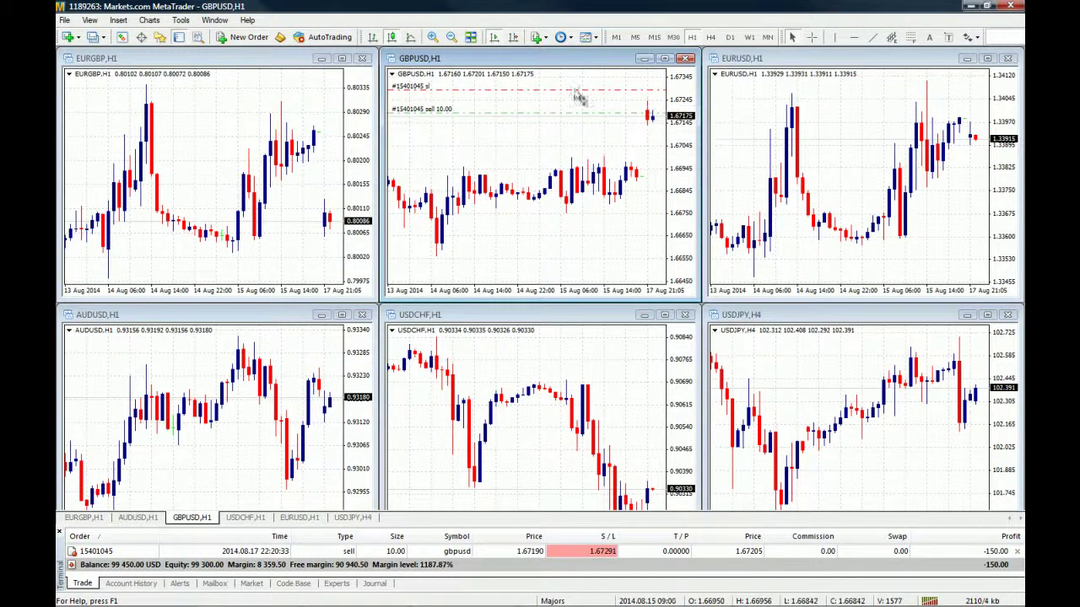
left_click_drag(581, 93, 582, 93)
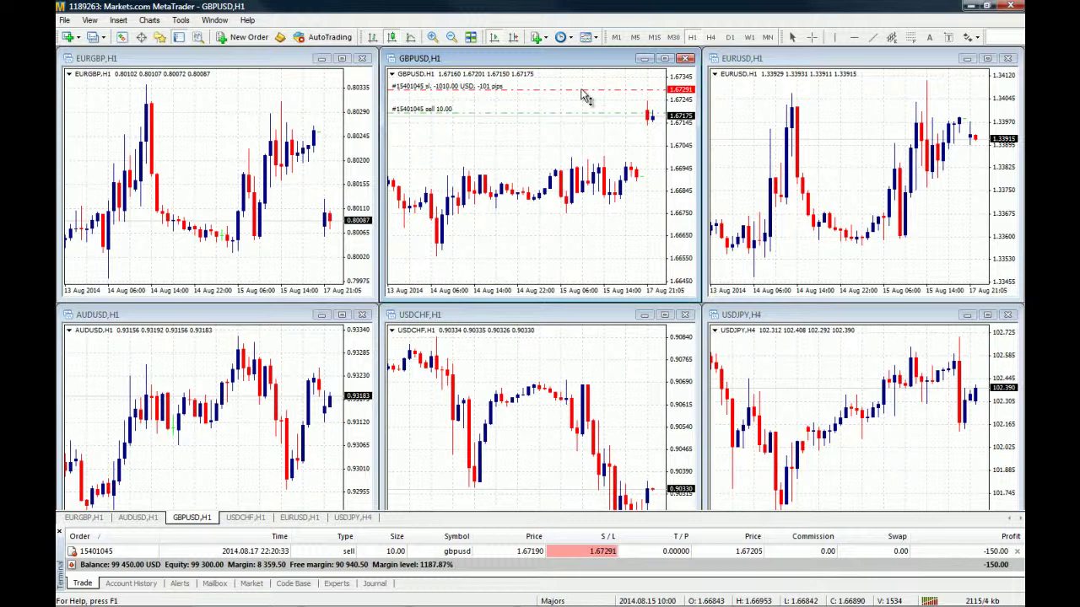
Step: Drag a take-profit line below the GBPUSD sell price and settle it at 1.66963
left_click_drag(587, 97, 586, 97)
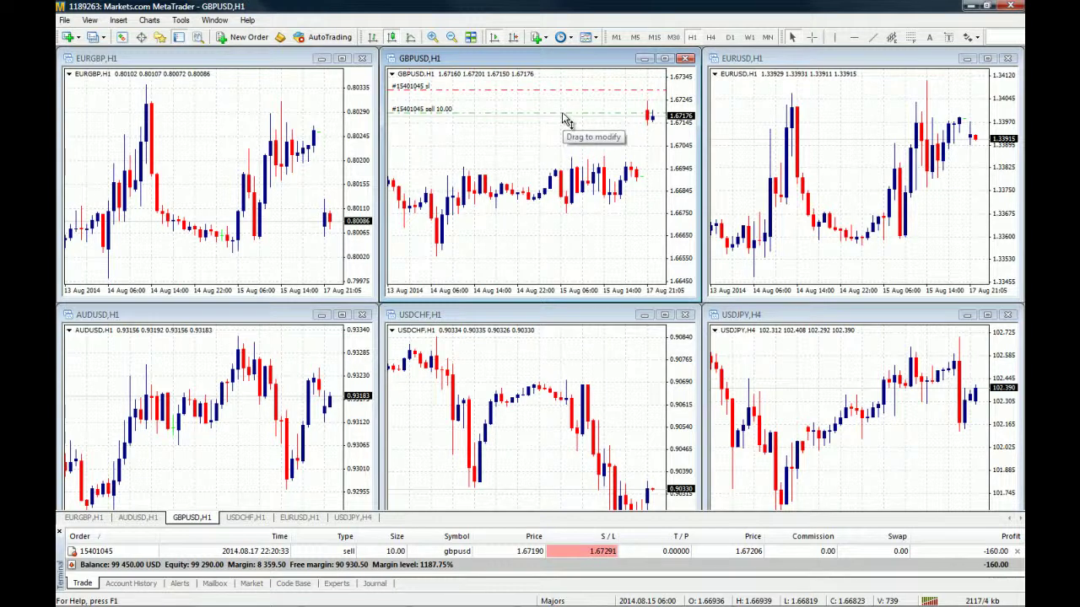
left_click_drag(562, 121, 582, 172)
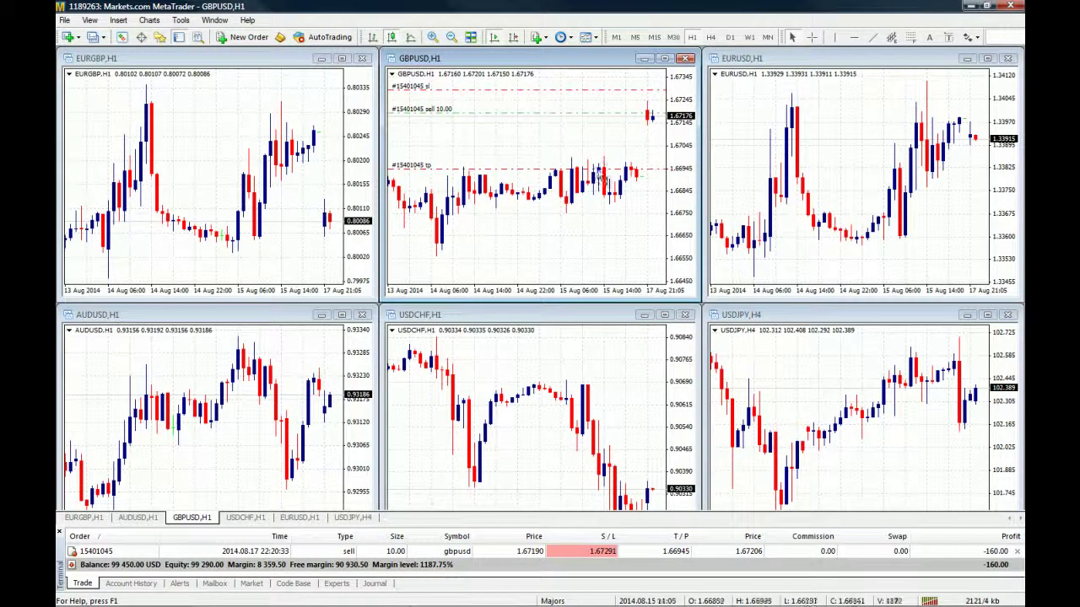
left_click_drag(556, 170, 555, 166)
left_click_drag(556, 164, 560, 170)
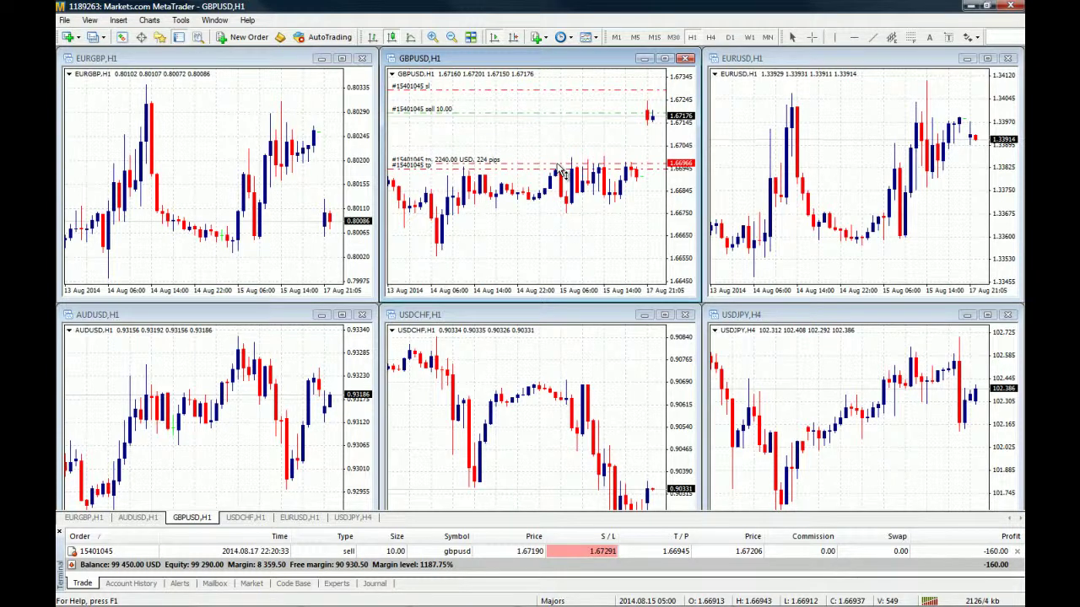
left_click_drag(560, 167, 560, 167)
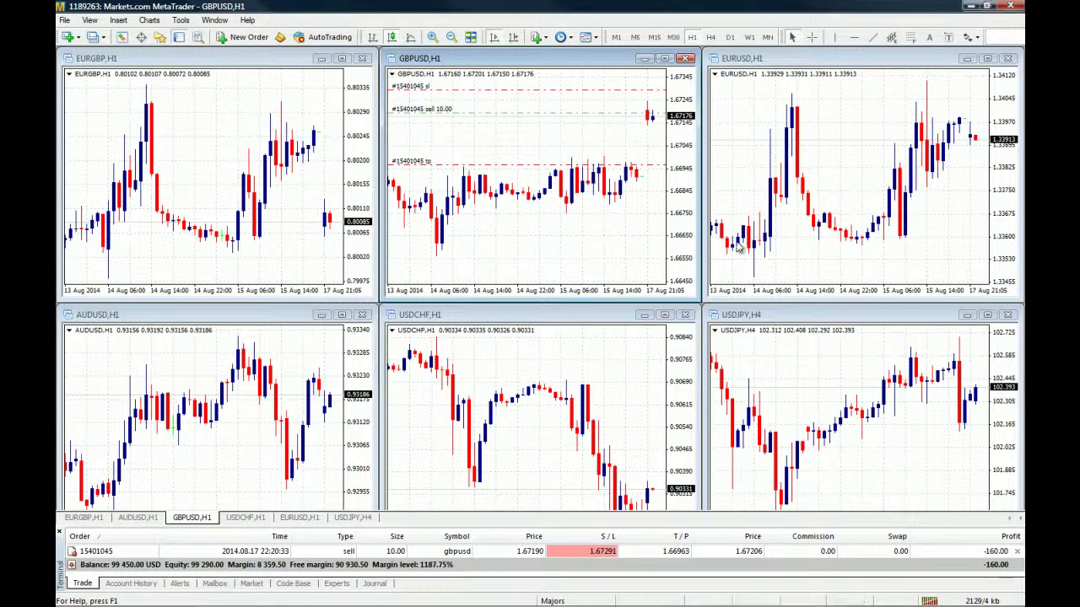
mouse_move(759, 242)
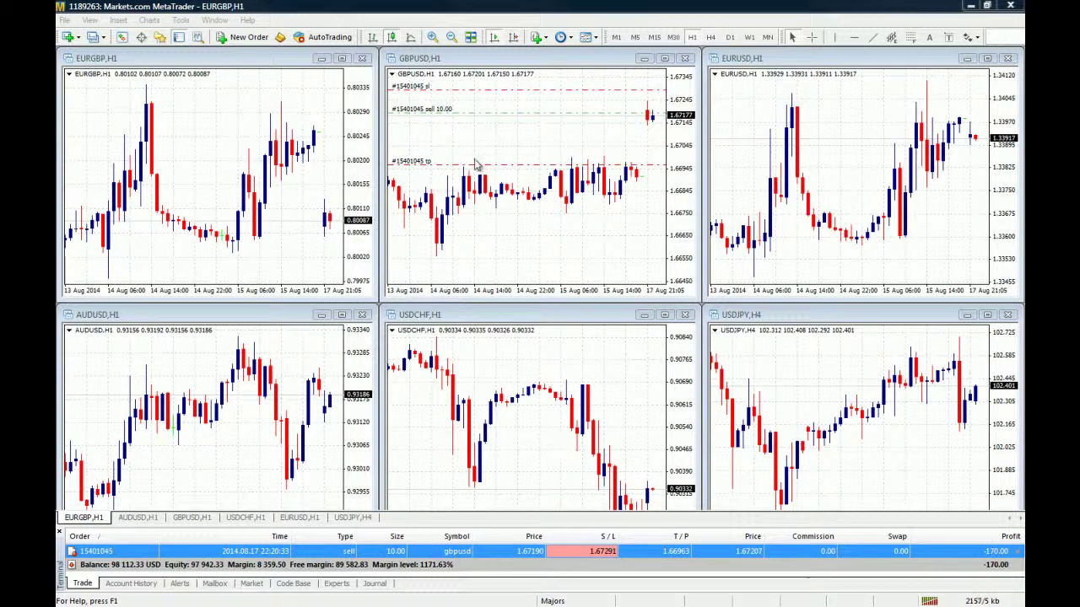
Step: Close 5.00 lots of the GBPUSD sell from the Trade tab, then shrink the panel
middle_click(491, 118)
left_click_drag(493, 116, 500, 170)
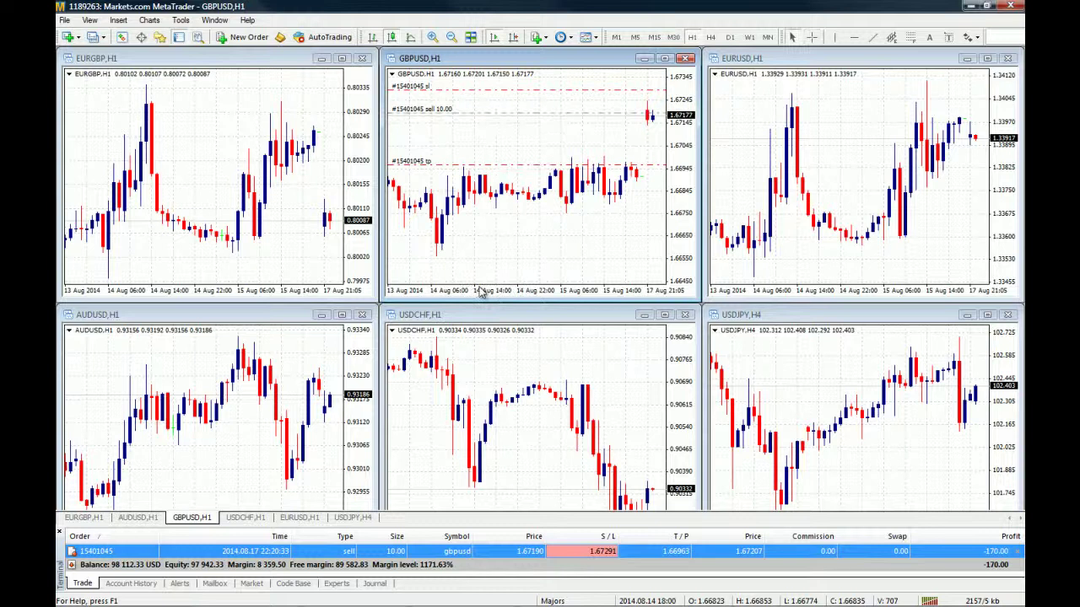
double_click(435, 552)
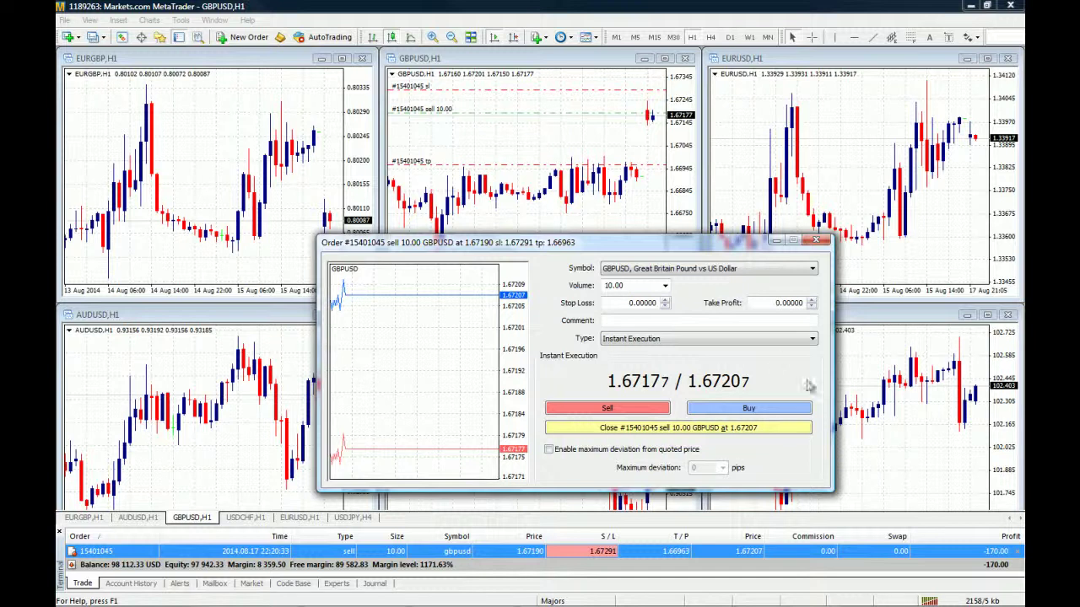
left_click(665, 287)
left_click(638, 384)
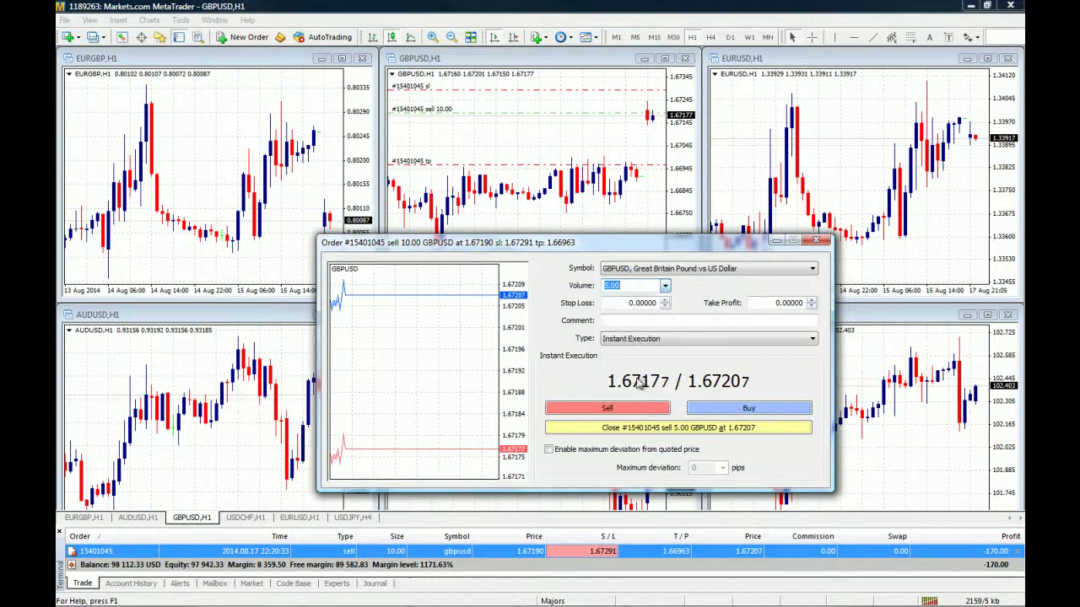
left_click_drag(711, 245, 739, 246)
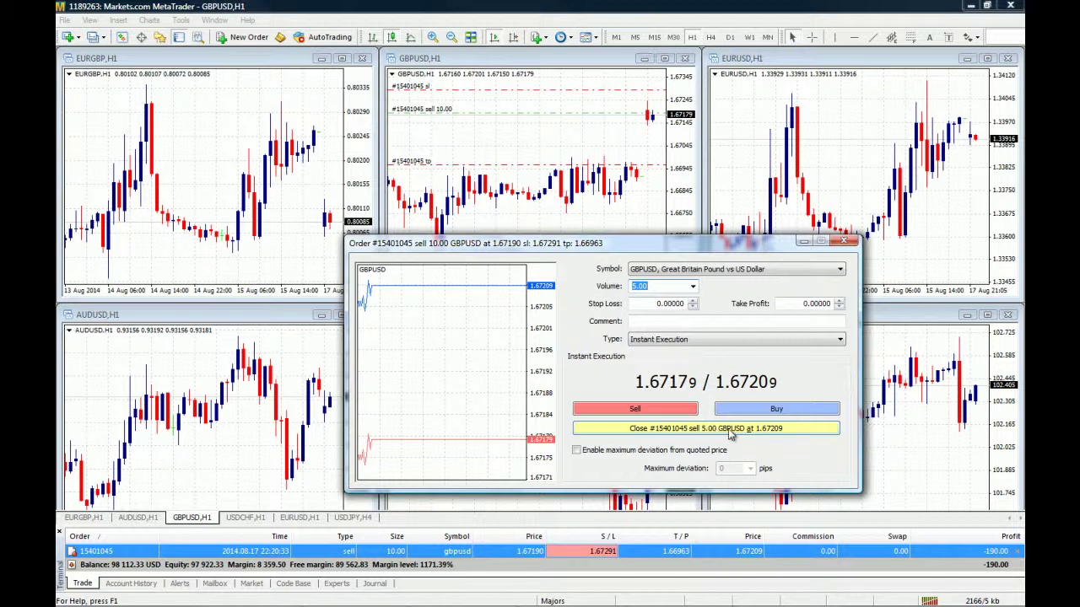
left_click(682, 431)
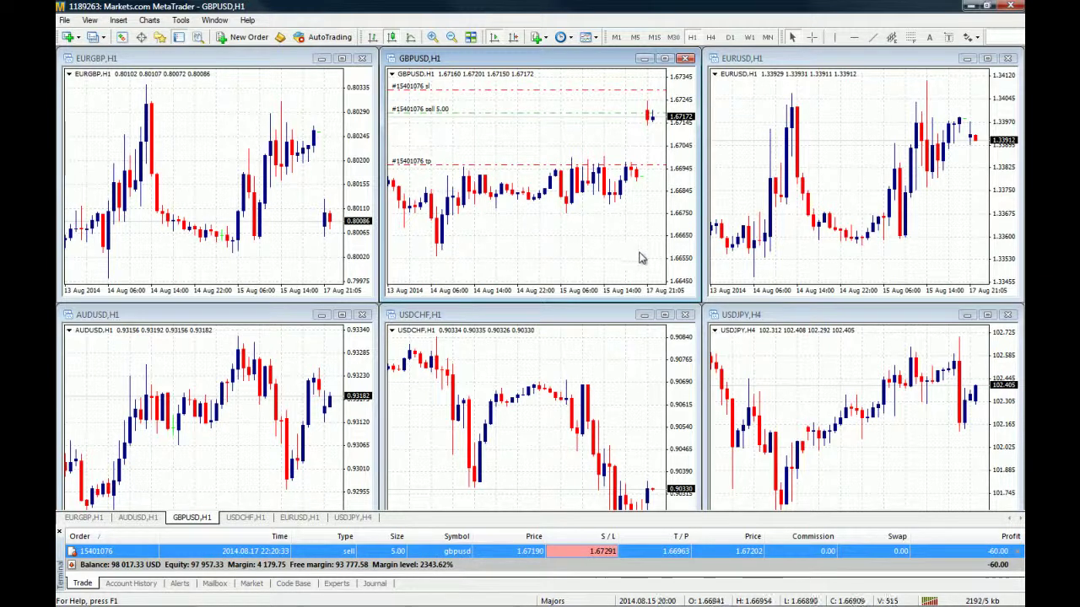
left_click(236, 398)
left_click_drag(68, 528, 68, 577)
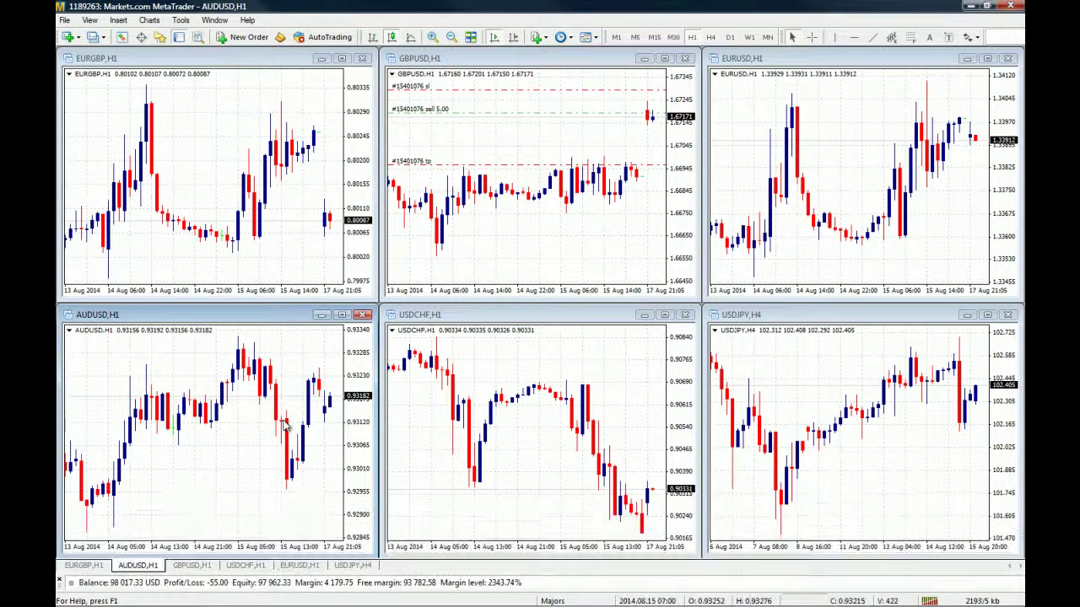
Step: Set the AUDUSD, USDCHF and USDJPY charts each to the M1 timeframe
left_click(618, 38)
key("ctrl+Tab")
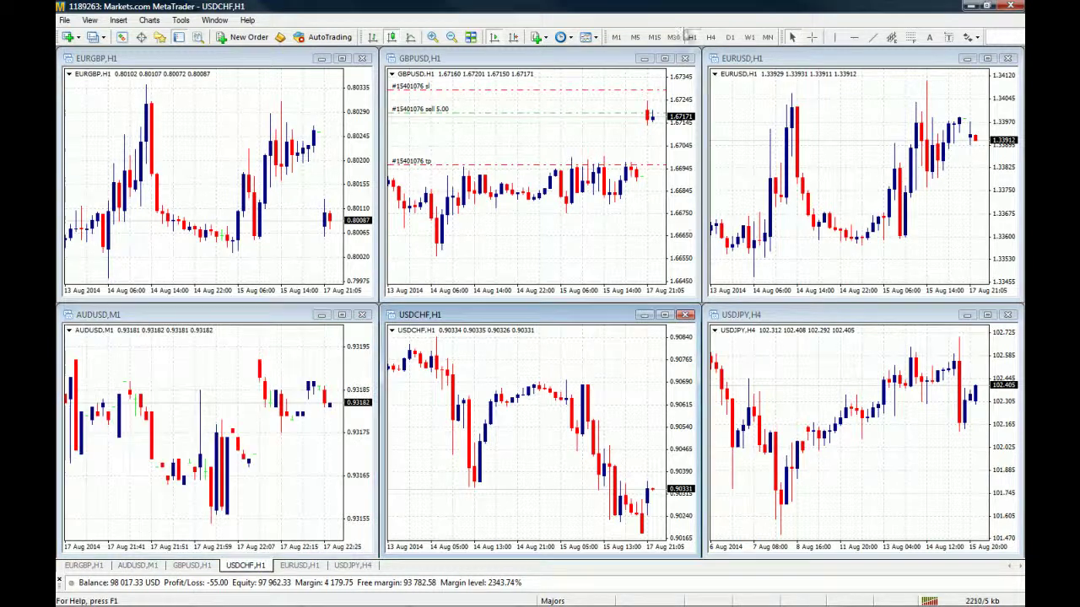
left_click(617, 38)
key("ctrl+Tab")
left_click(618, 38)
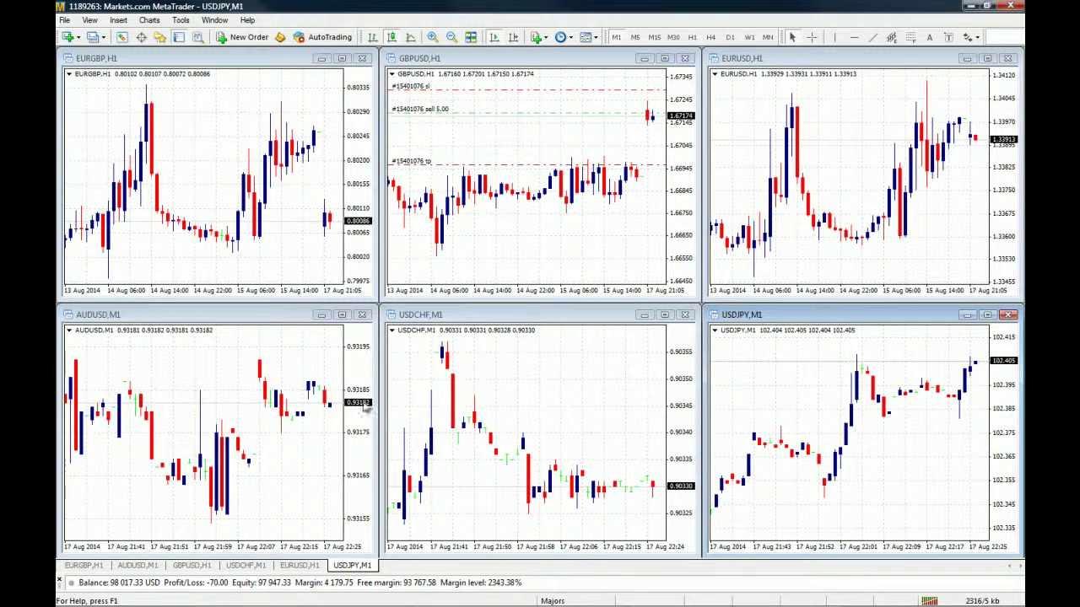
Step: Turn on One Click Trading for the AUDUSD, USDCHF and USDJPY charts
right_click(229, 359)
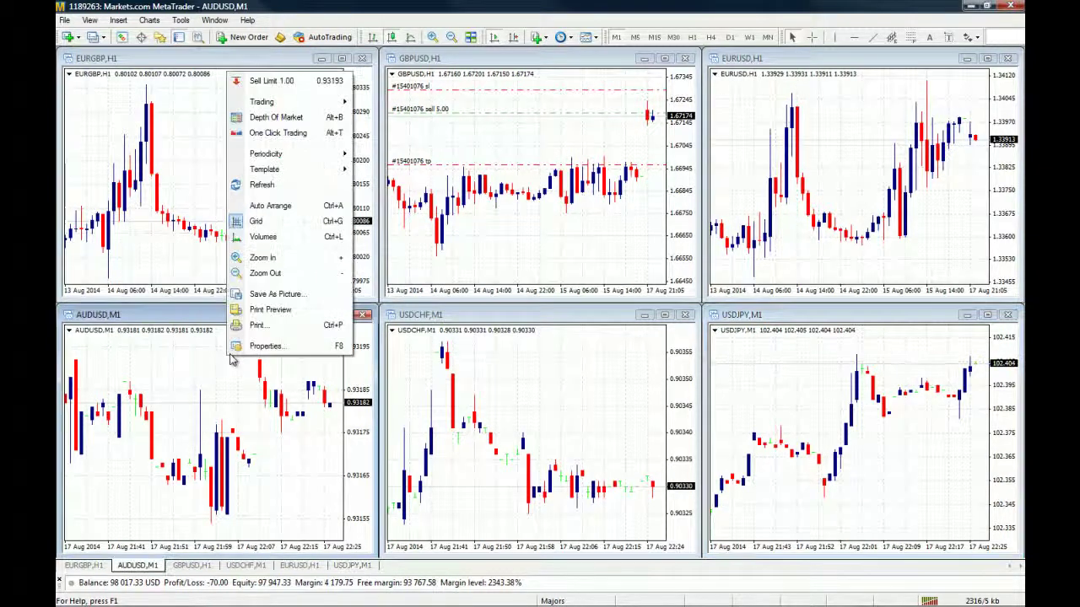
left_click(280, 135)
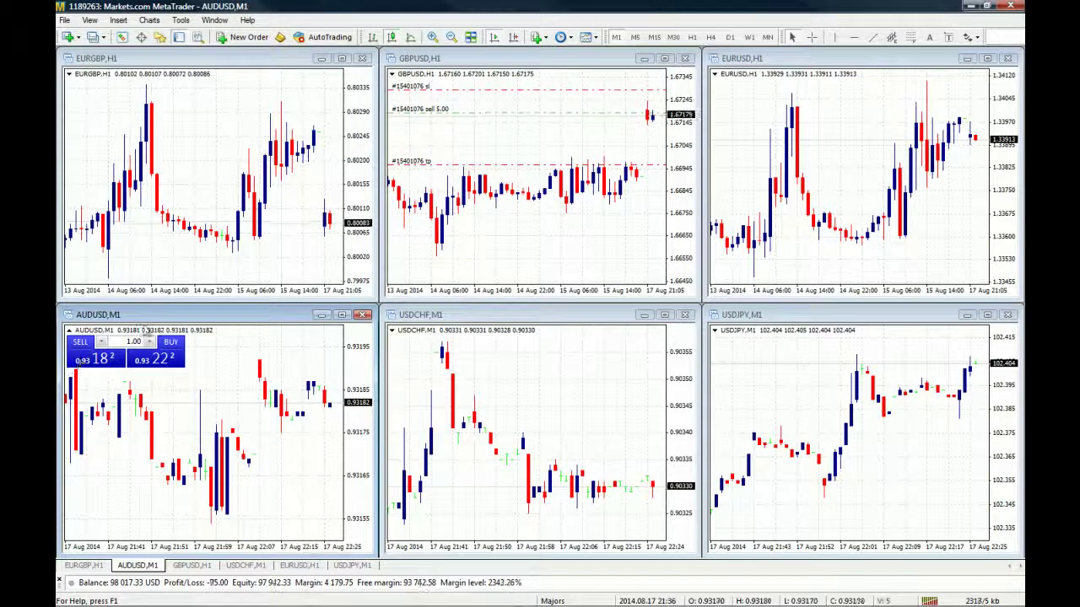
right_click(512, 381)
left_click(558, 157)
right_click(798, 384)
left_click(835, 160)
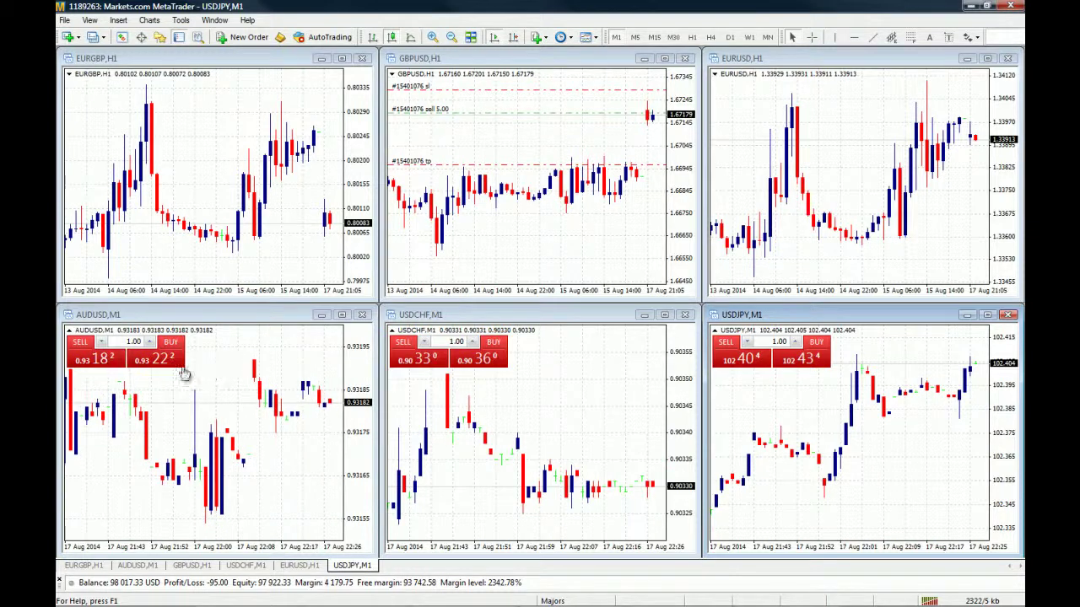
Step: Set the one-click lot size to 10 on each of the three panels
left_click(129, 341)
double_click(132, 341)
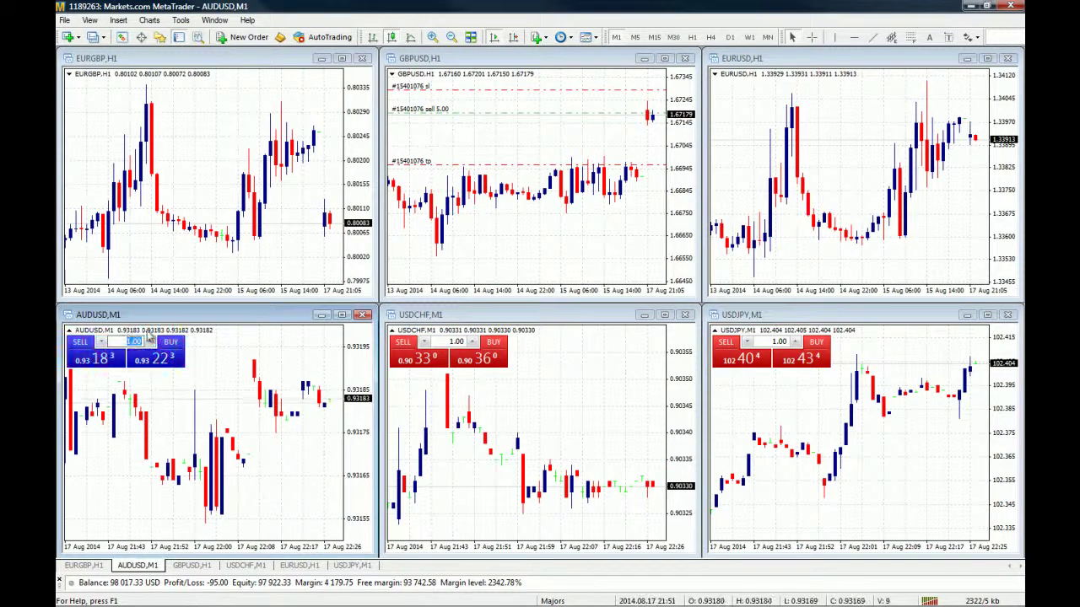
double_click(453, 341)
type("10")
key("Return")
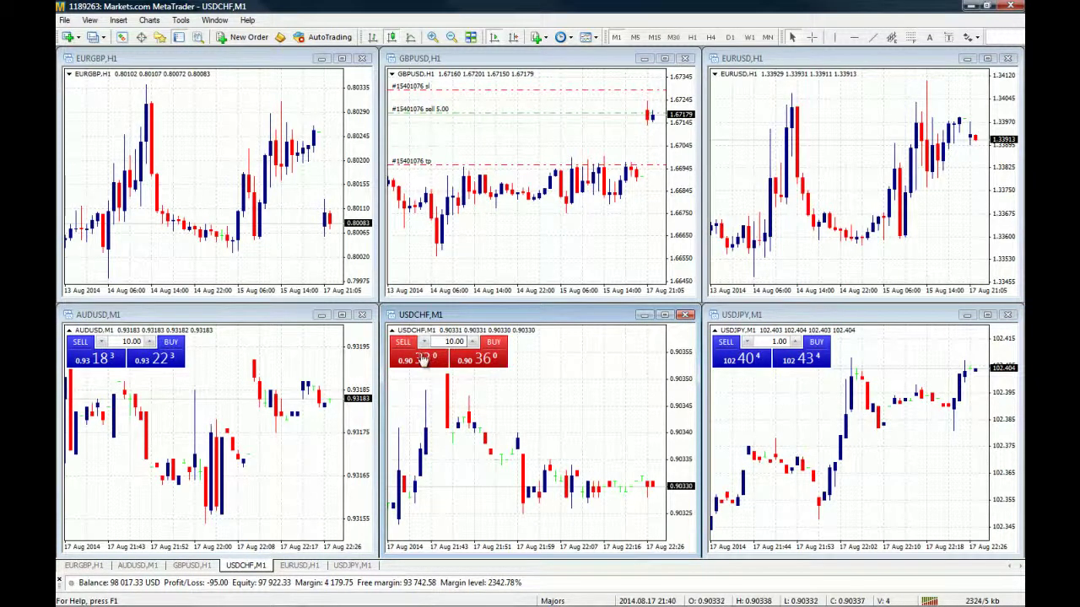
double_click(781, 341)
type("10")
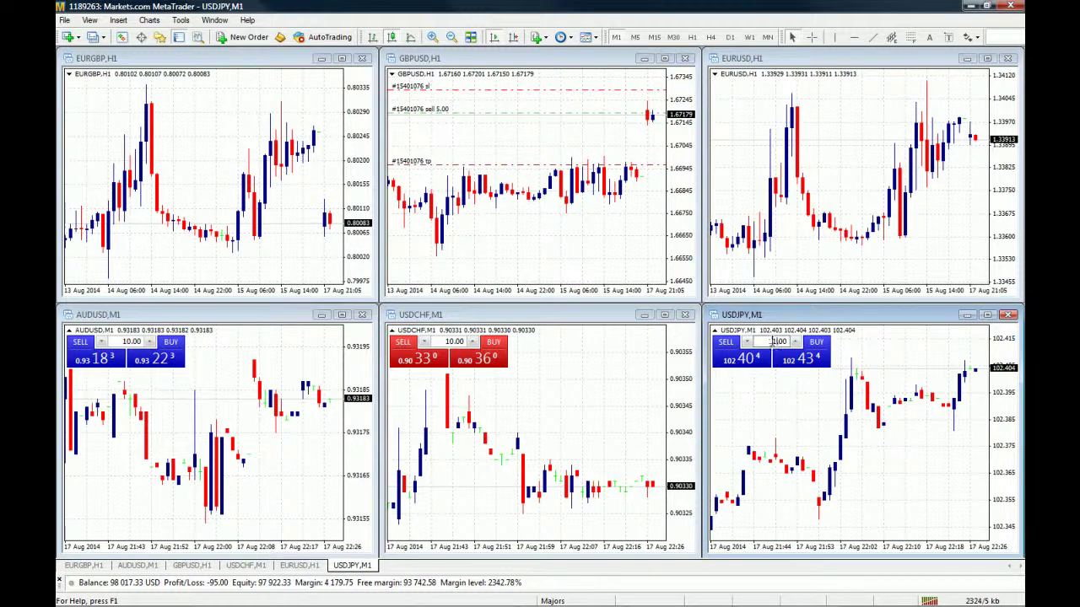
left_click(690, 426)
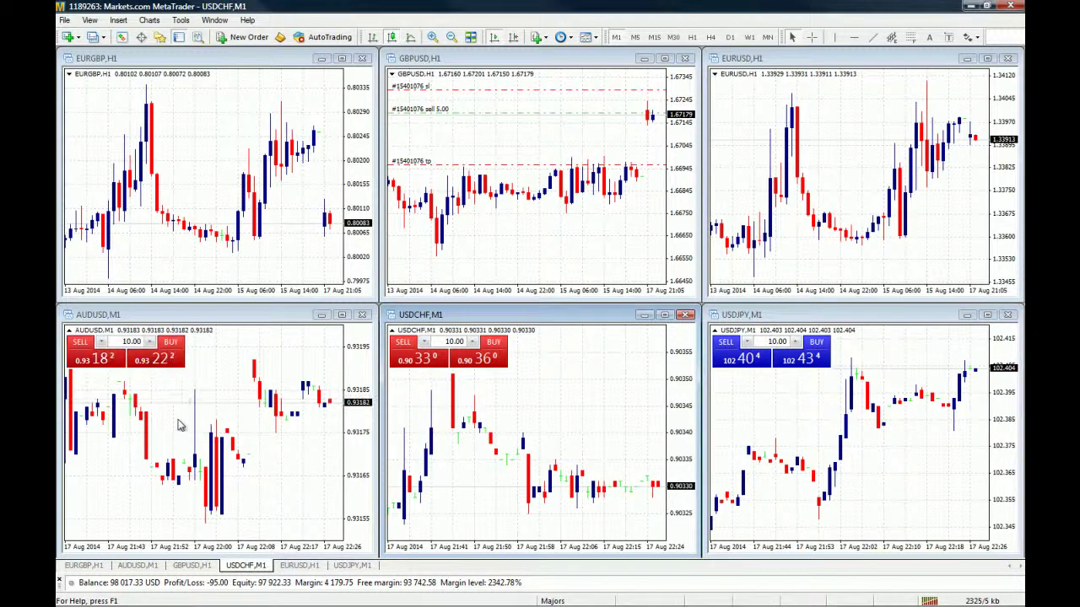
Step: Buy 10 lots AUDUSD, sell 10 lots USDCHF and buy 10 lots USDJPY via one-click panels
left_click(162, 361)
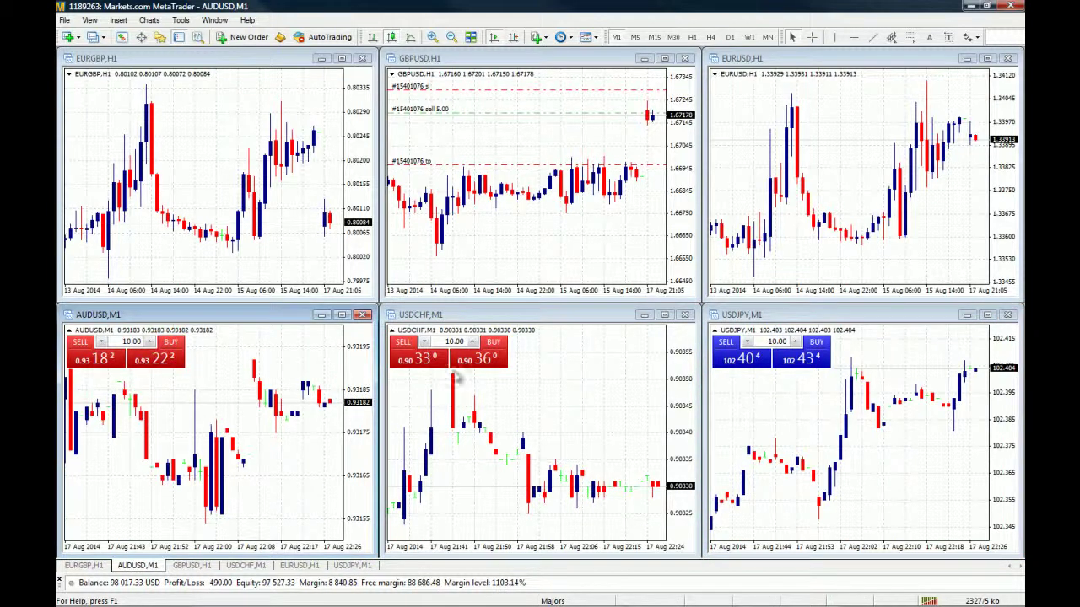
left_click(411, 361)
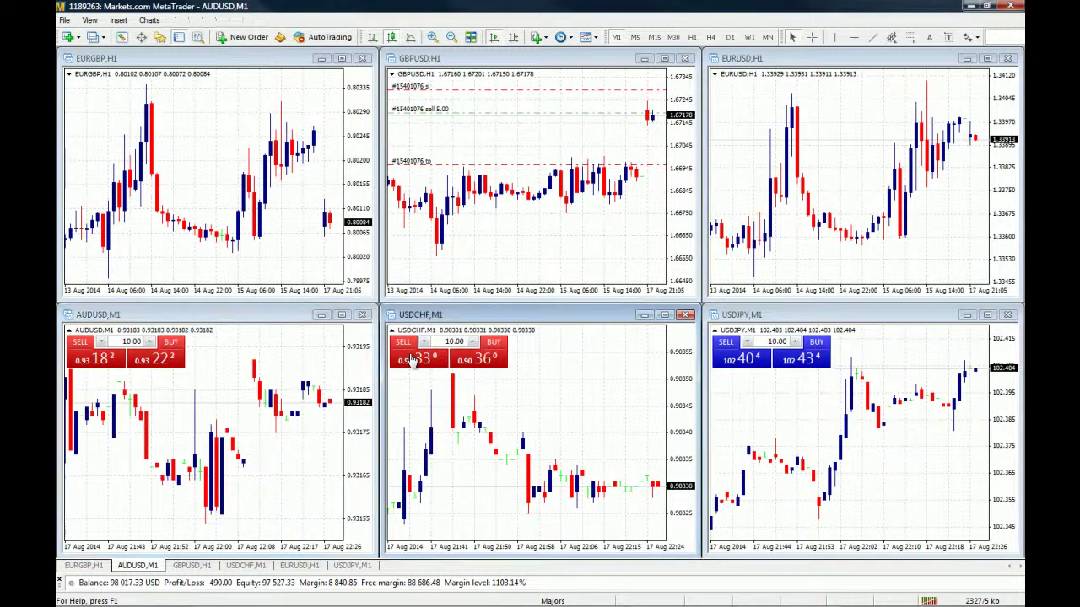
left_click(814, 361)
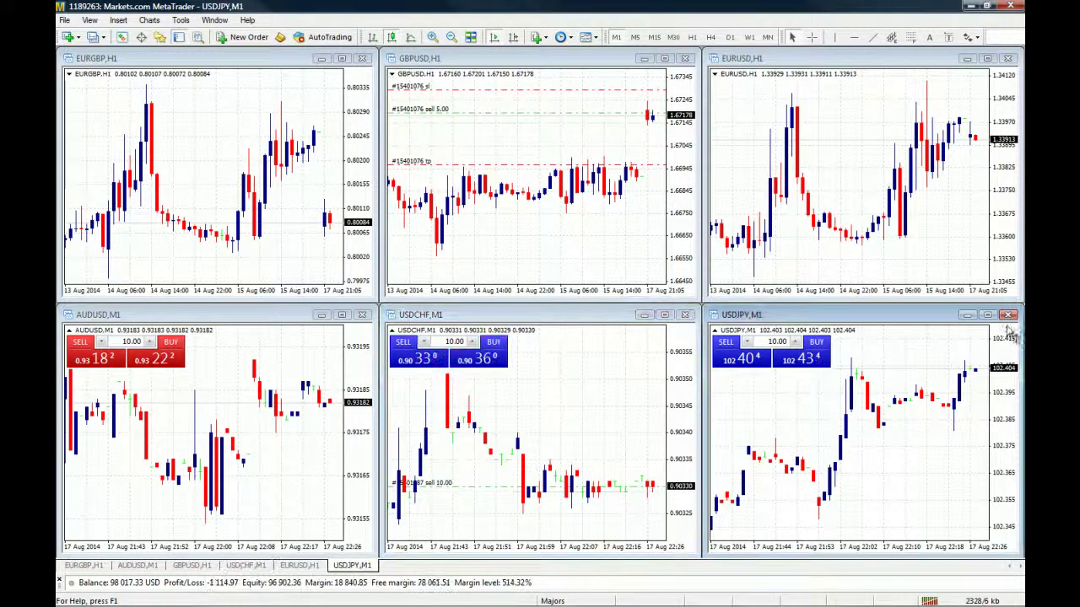
left_click(506, 380)
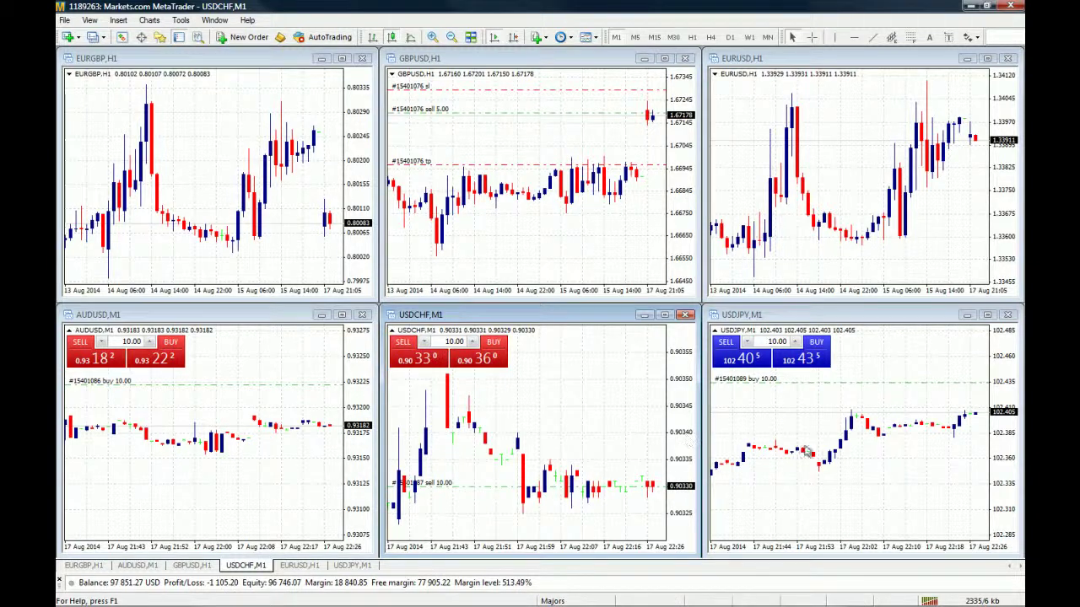
left_click(778, 429)
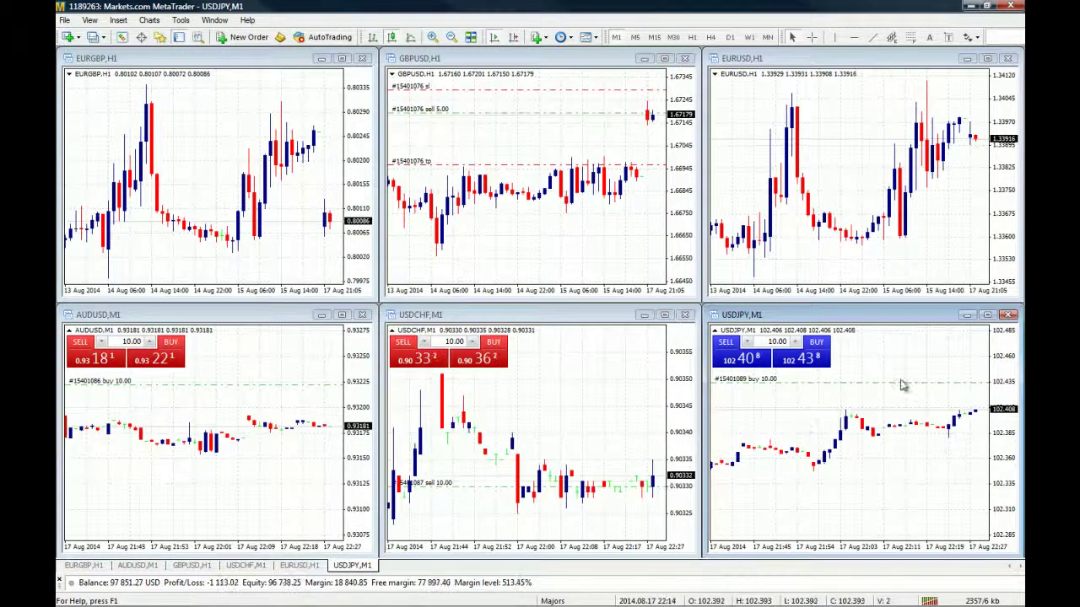
Step: Drag a stop-loss line below the USDJPY buy to about 102.314
left_click_drag(905, 386, 924, 509)
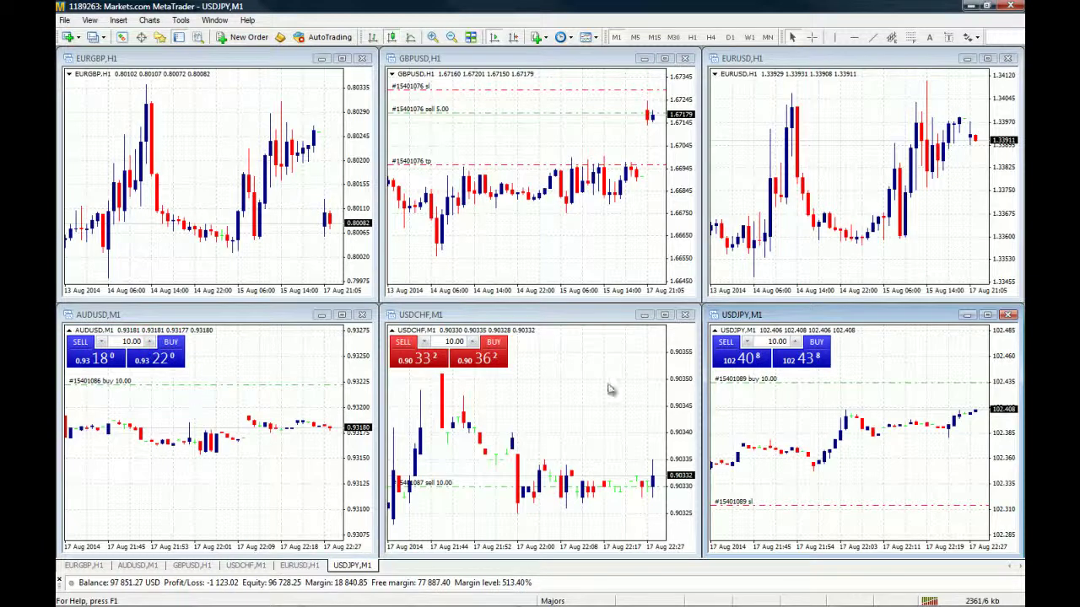
left_click(563, 406)
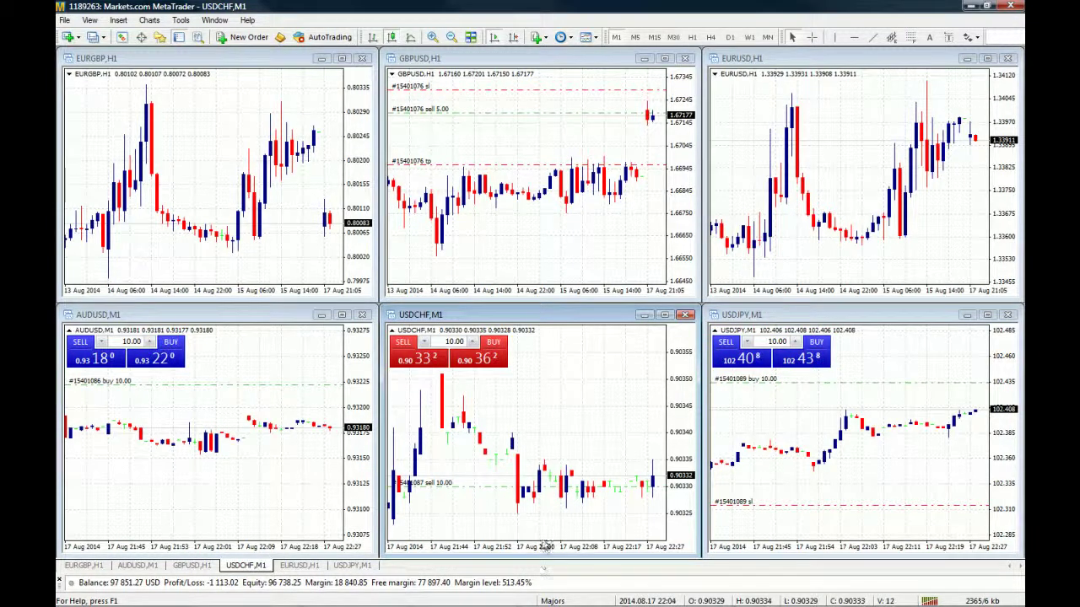
Step: Close 9 lots of USDCHF and 8 of USDJPY, and reduce the AUDUSD buy to 3 lots
left_click_drag(547, 560, 481, 433)
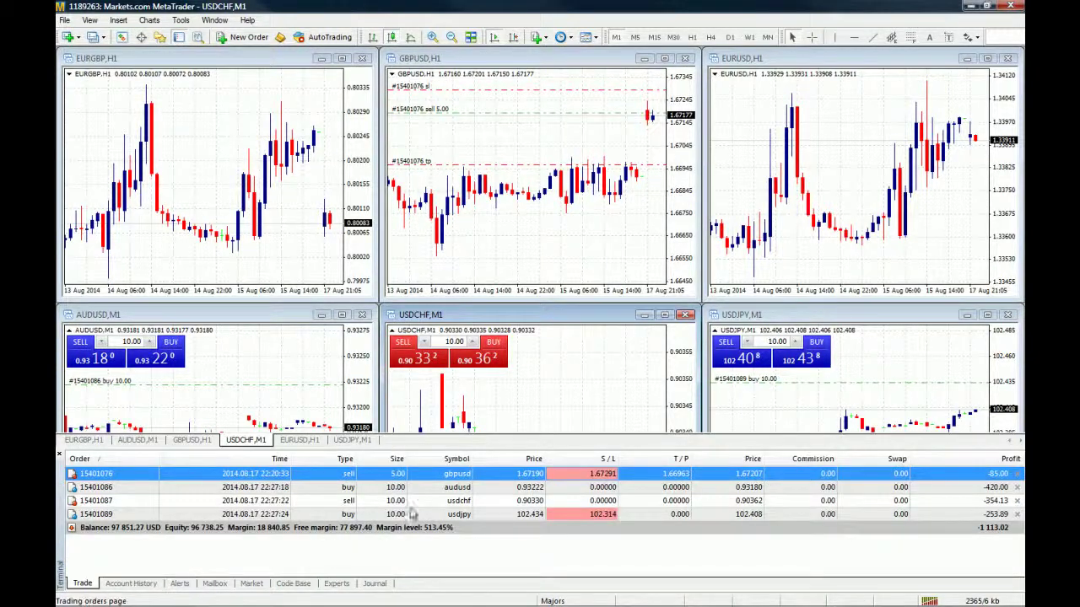
double_click(458, 501)
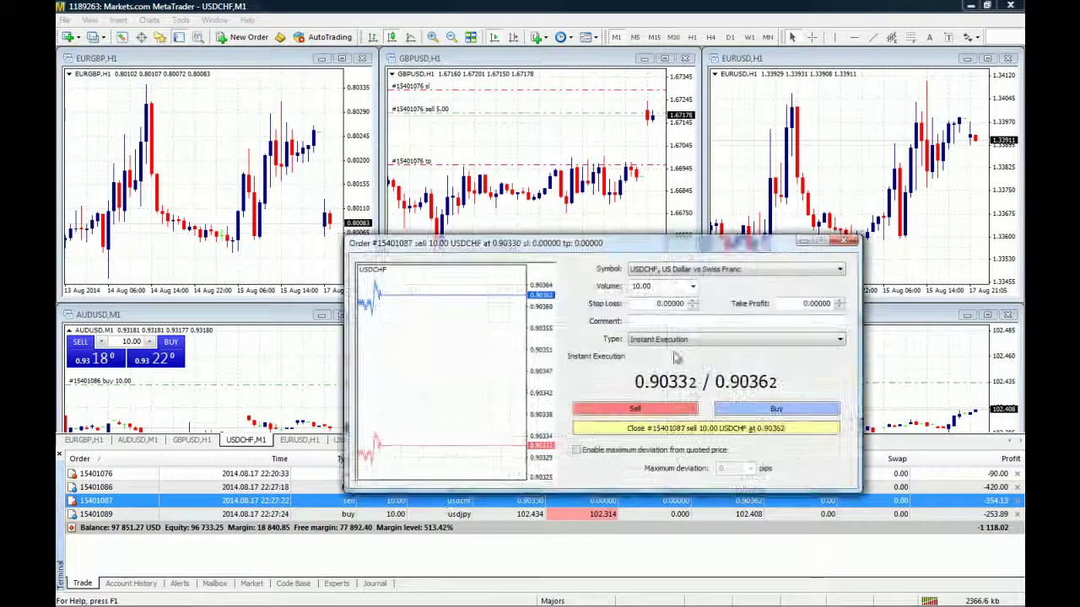
type("9")
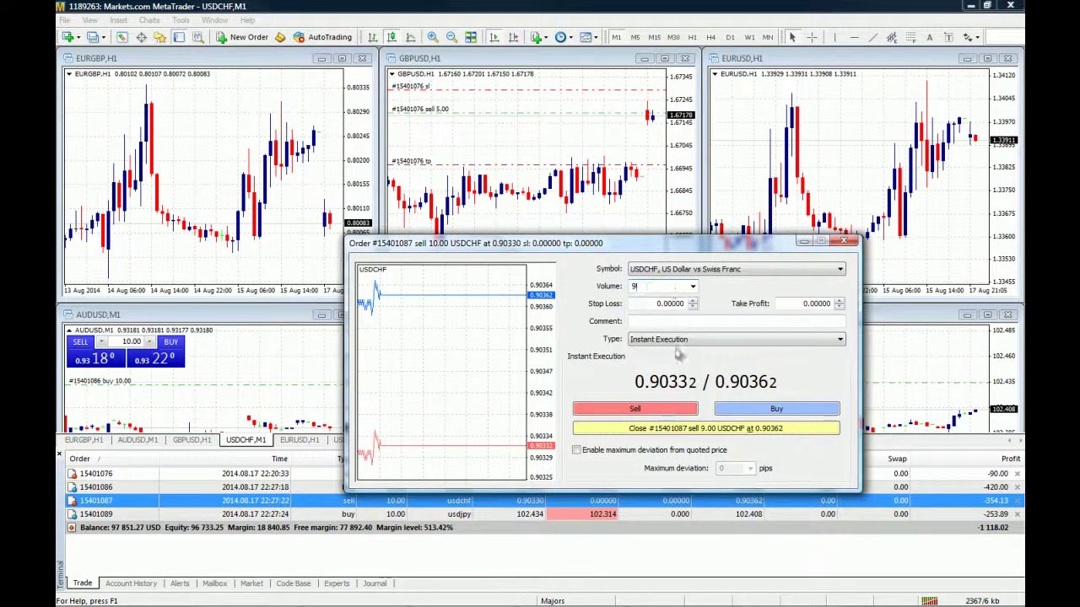
left_click(680, 431)
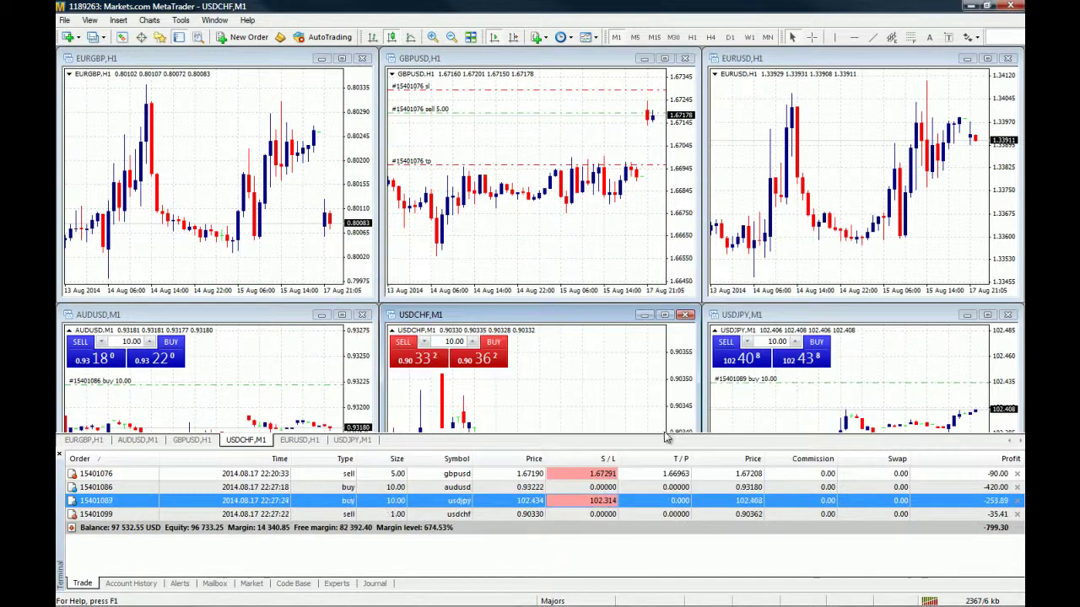
double_click(398, 504)
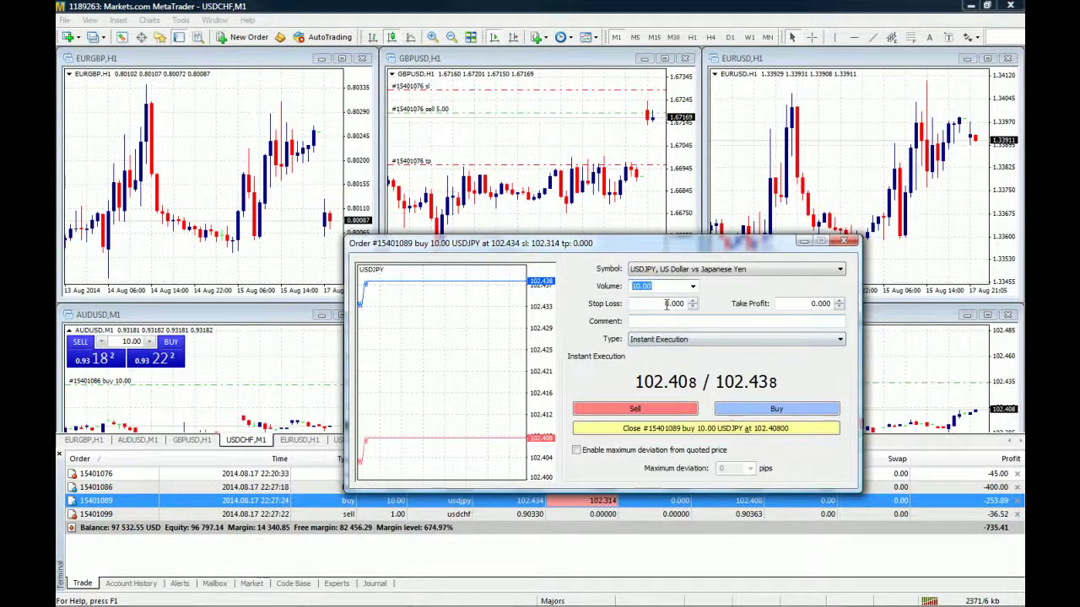
type("8")
left_click(651, 430)
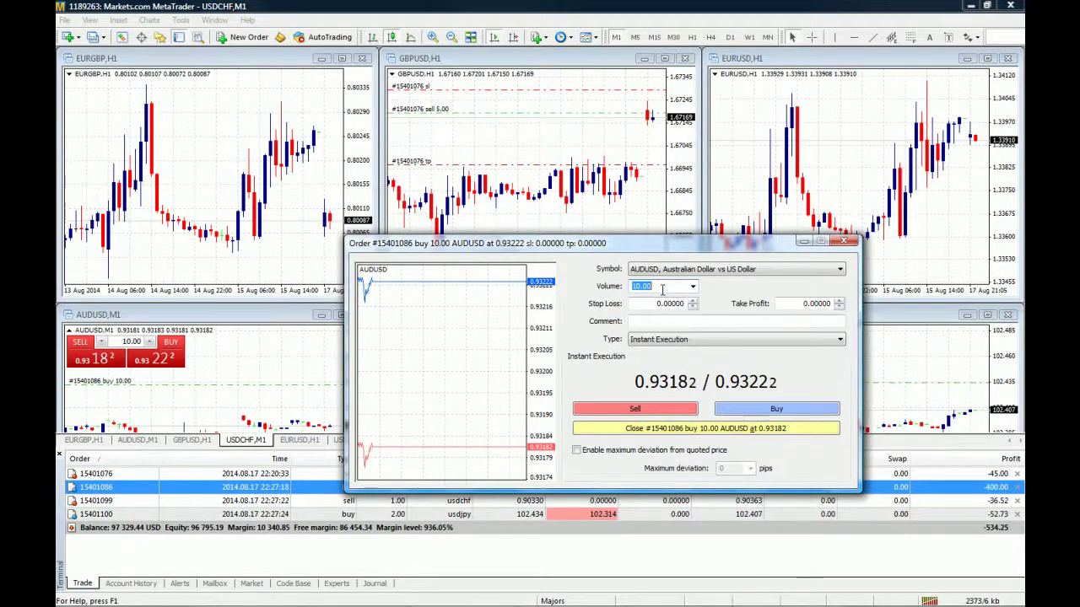
left_click(666, 428)
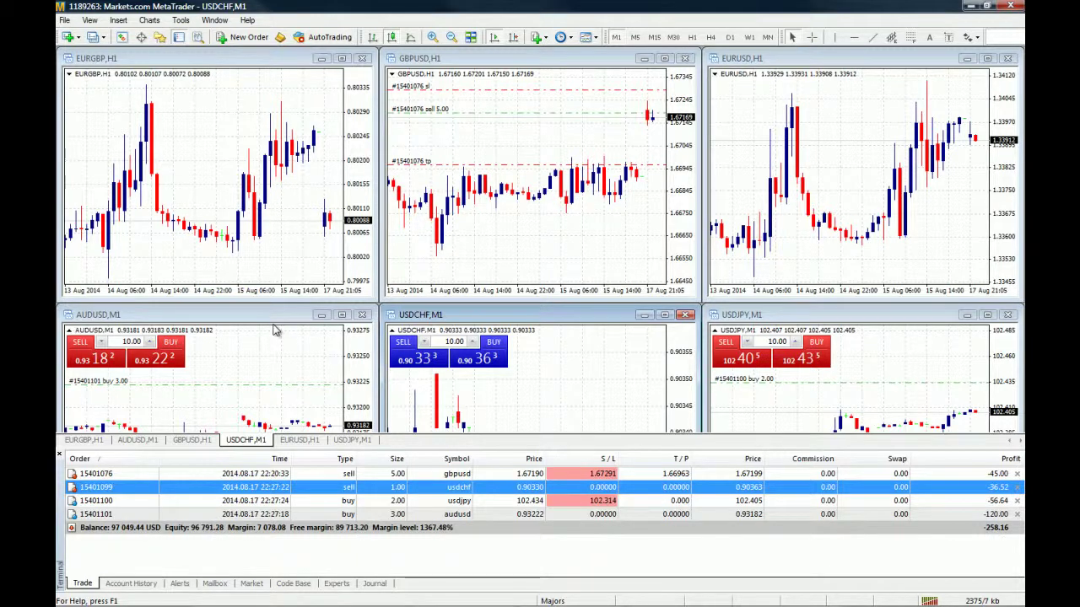
Step: Shrink the Terminal trade list and set the USDCHF chart to the M15 timeframe
left_click_drag(447, 445, 447, 572)
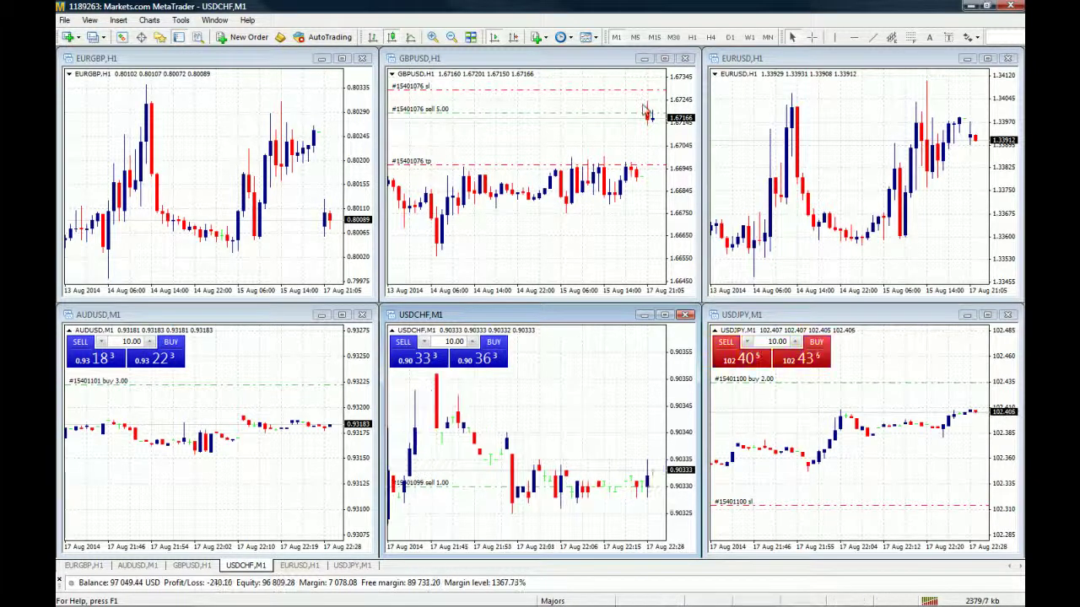
left_click(653, 38)
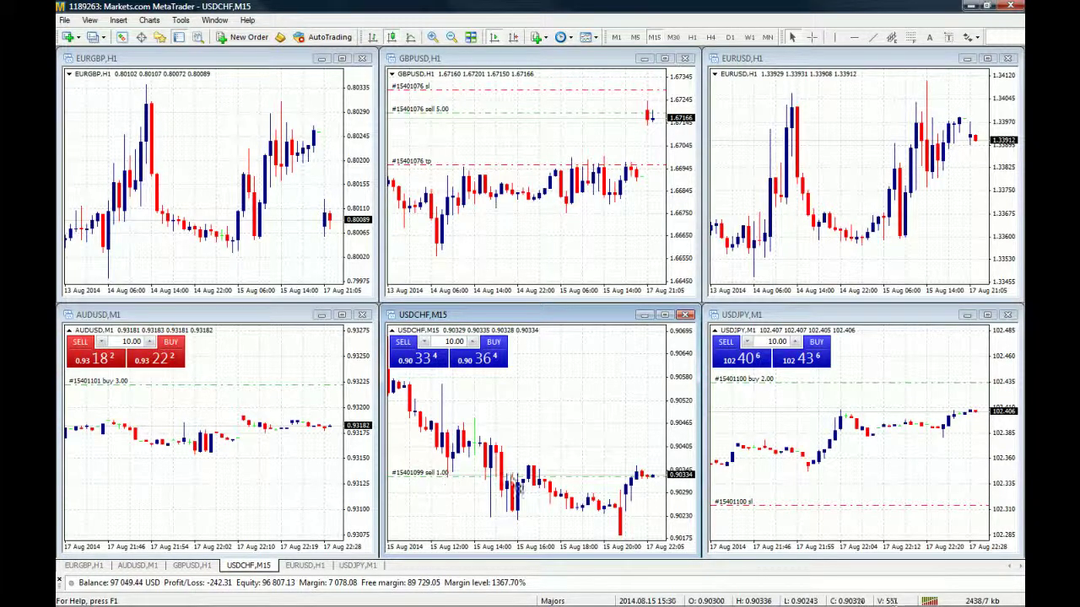
Step: Buy 10 lots of USDCHF with one click, then close sell order #15401099 of 1.00 lot
left_click(493, 358)
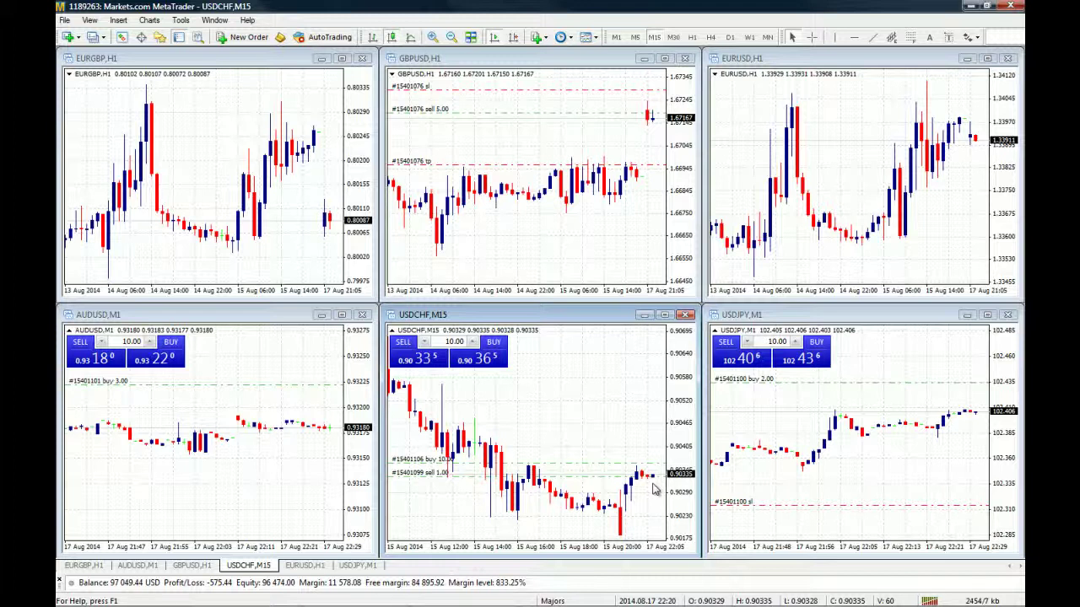
right_click(581, 479)
left_click(599, 502)
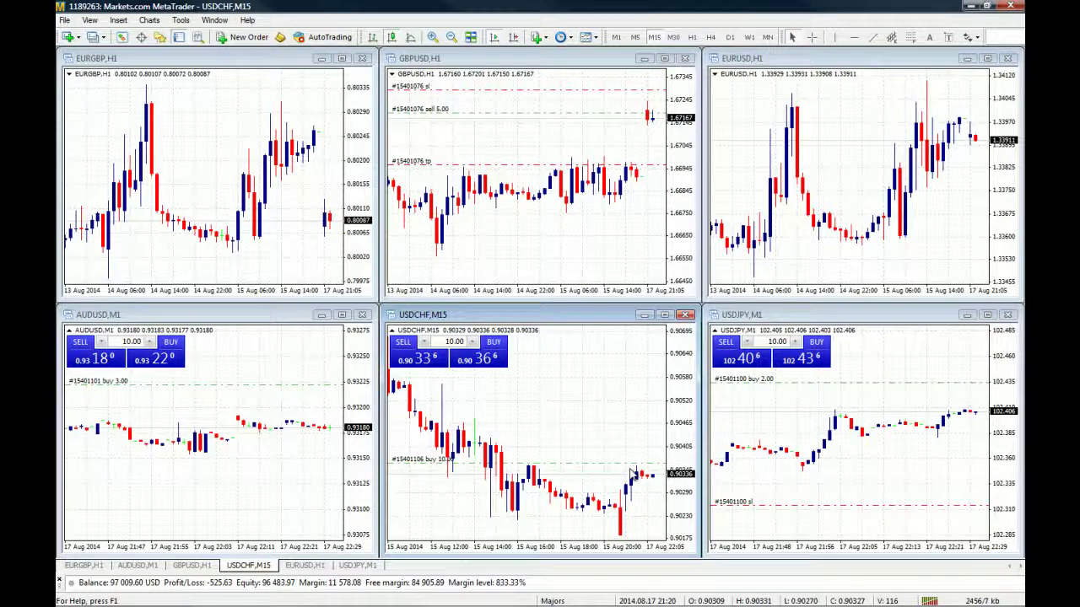